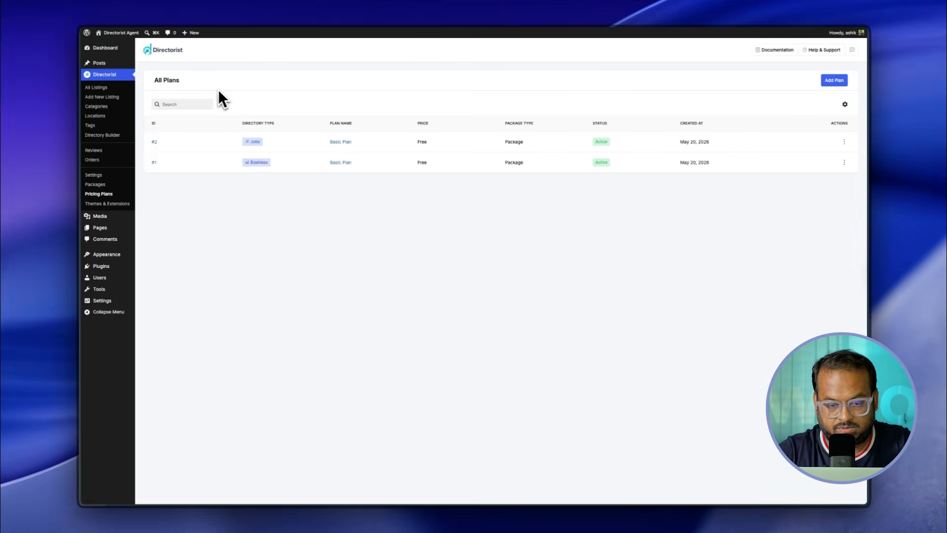
{"action": "left_click_drag", "start_coordinate": [180, 79], "coordinate": [153, 81]}
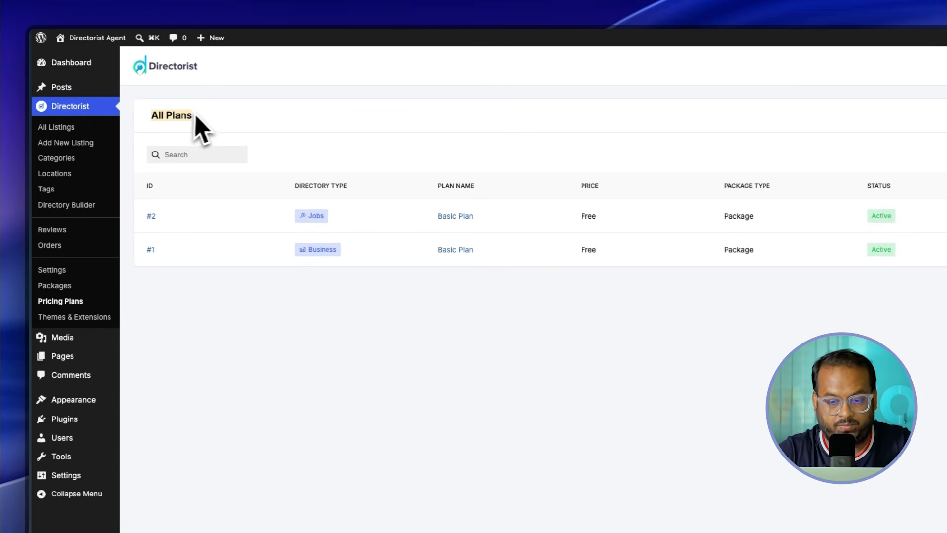
{"action": "left_click", "coordinate": [202, 114]}
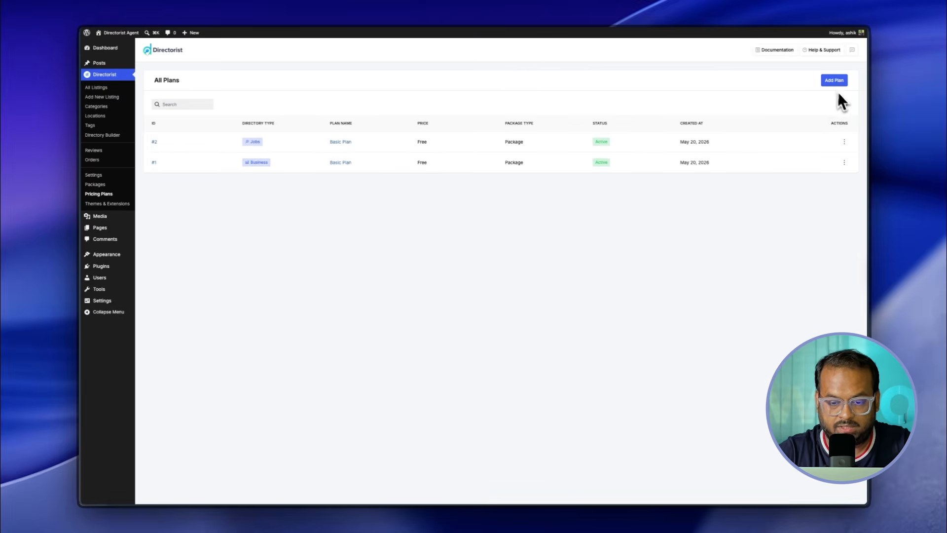
Set the plans table to show 100 items per page.
{"action": "left_click", "coordinate": [845, 105]}
{"action": "left_click", "coordinate": [831, 174]}
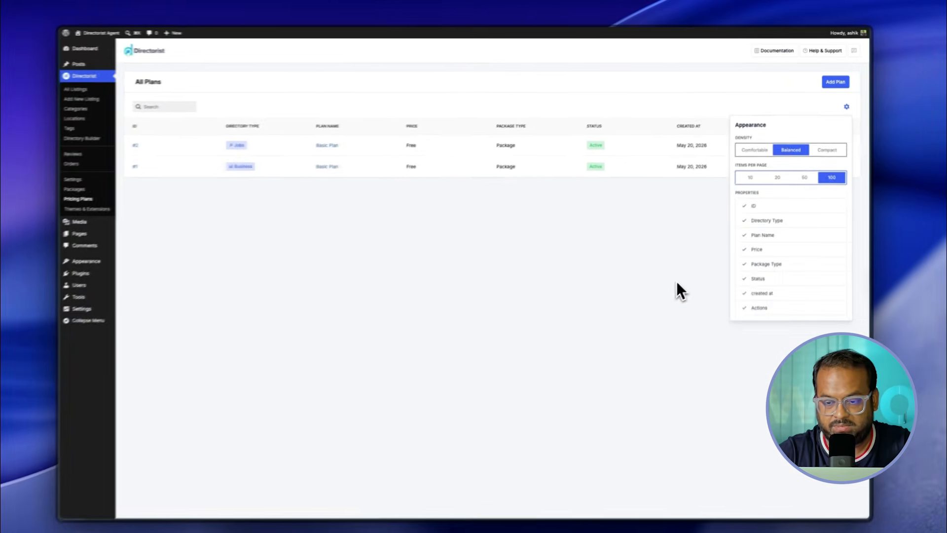
{"action": "left_click", "coordinate": [677, 283]}
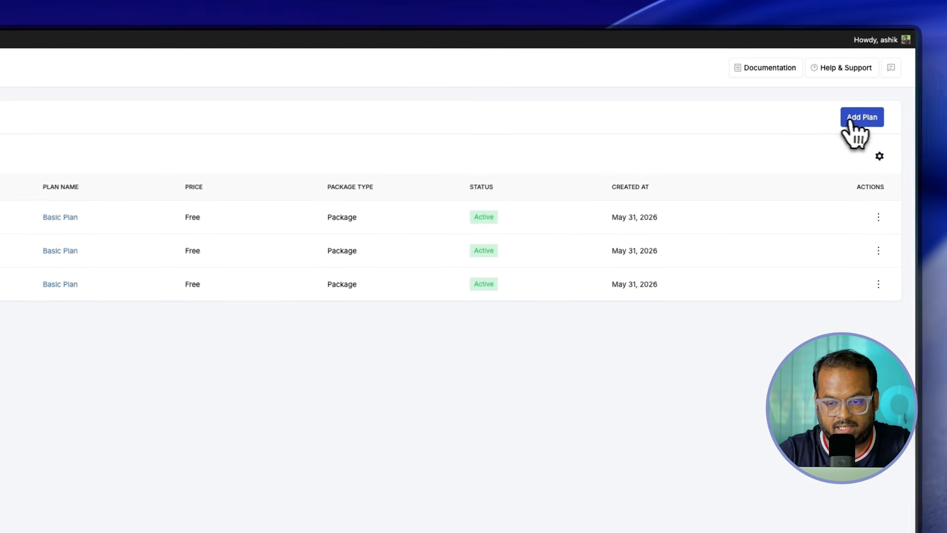
Create a new pricing plan titled "Platinum Plan" for the Restaurant directory type with the Package plan type.
{"action": "left_click", "coordinate": [842, 82]}
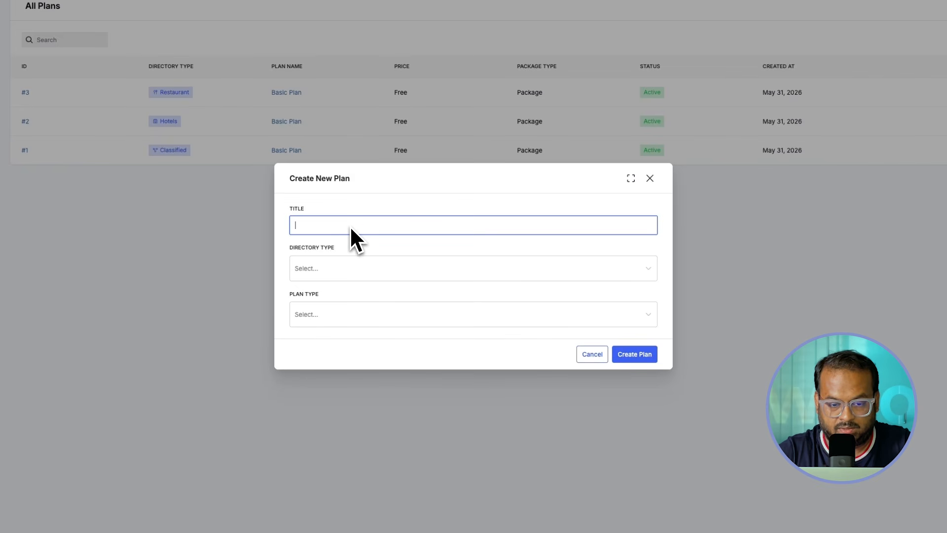
{"action": "type", "text": "Platinum Plan"}
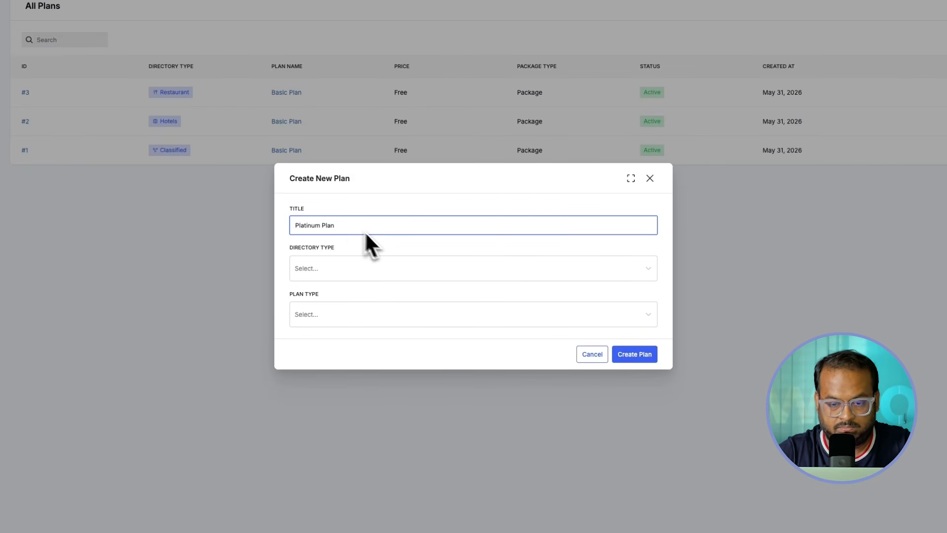
{"action": "left_click", "coordinate": [325, 269]}
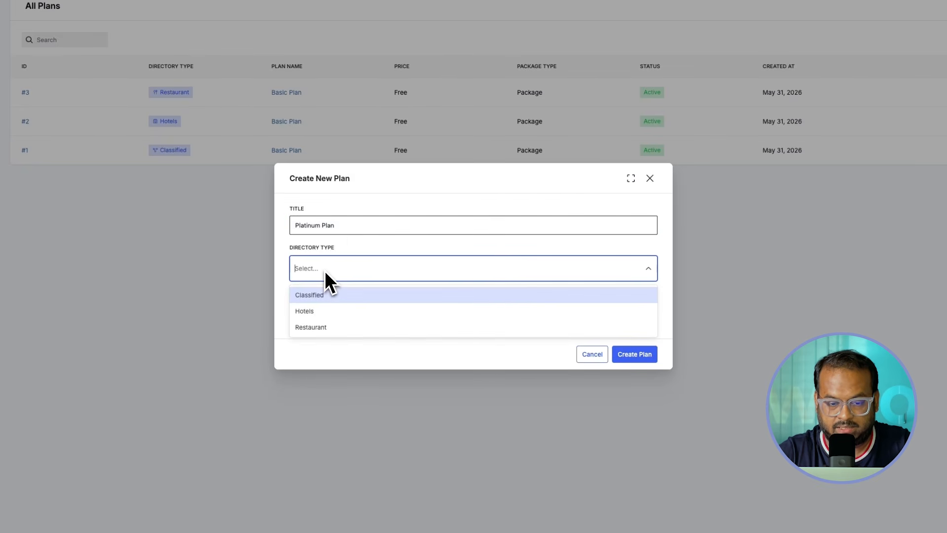
{"action": "left_click", "coordinate": [329, 327]}
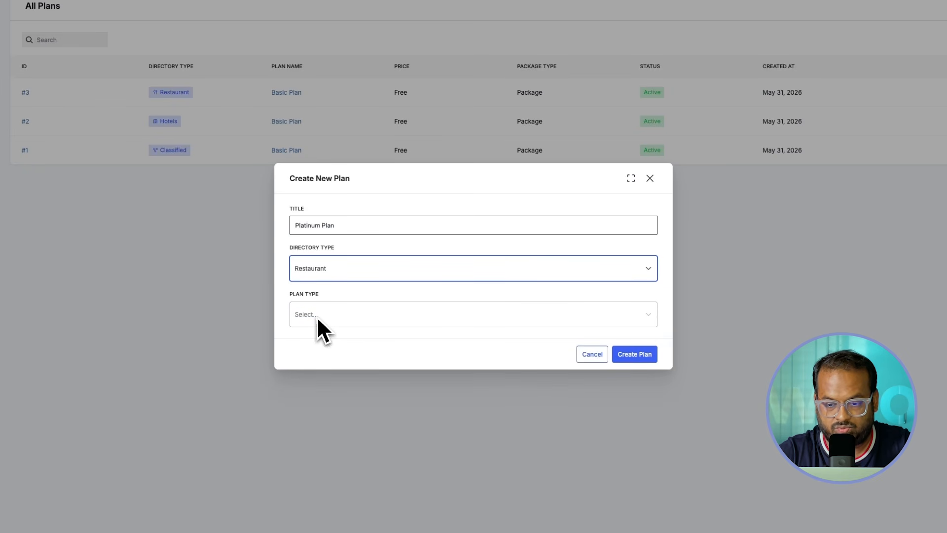
{"action": "left_click", "coordinate": [317, 320]}
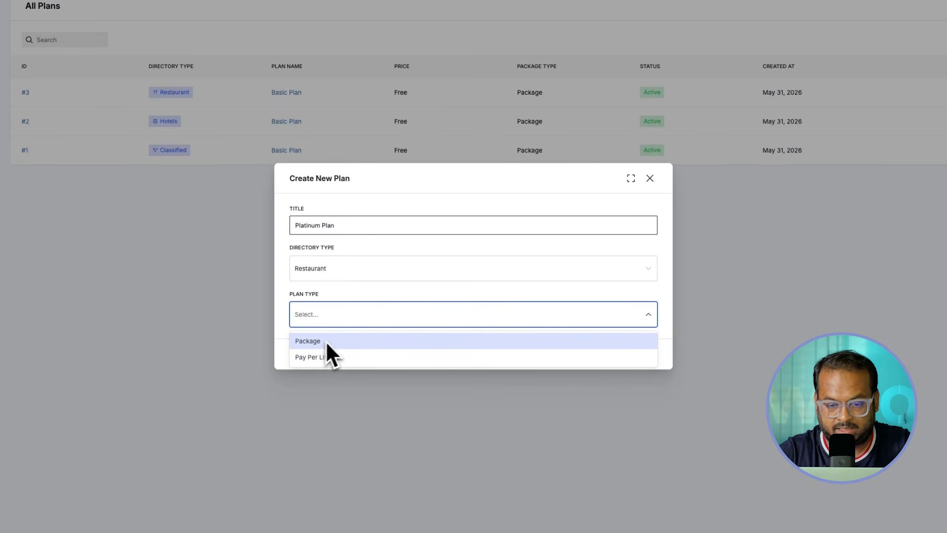
{"action": "left_click", "coordinate": [315, 341]}
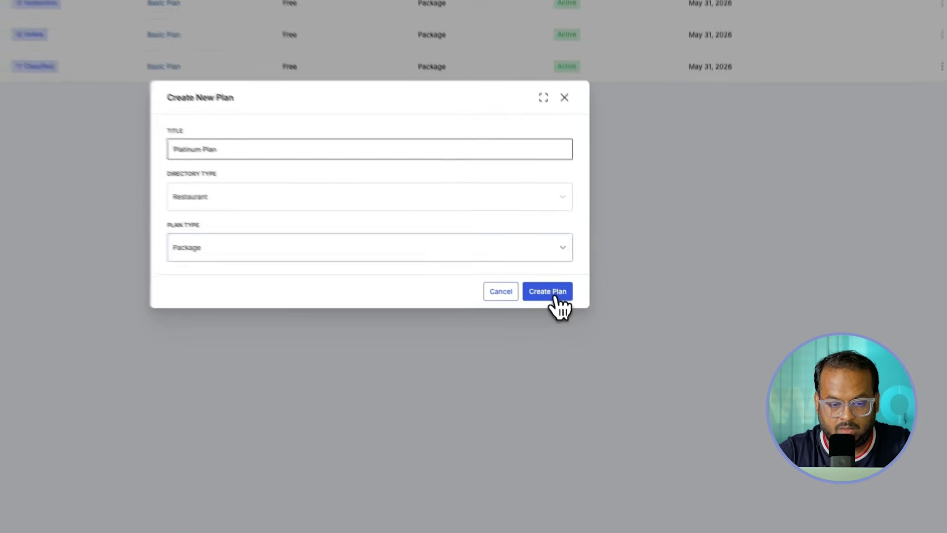
{"action": "left_click", "coordinate": [595, 333]}
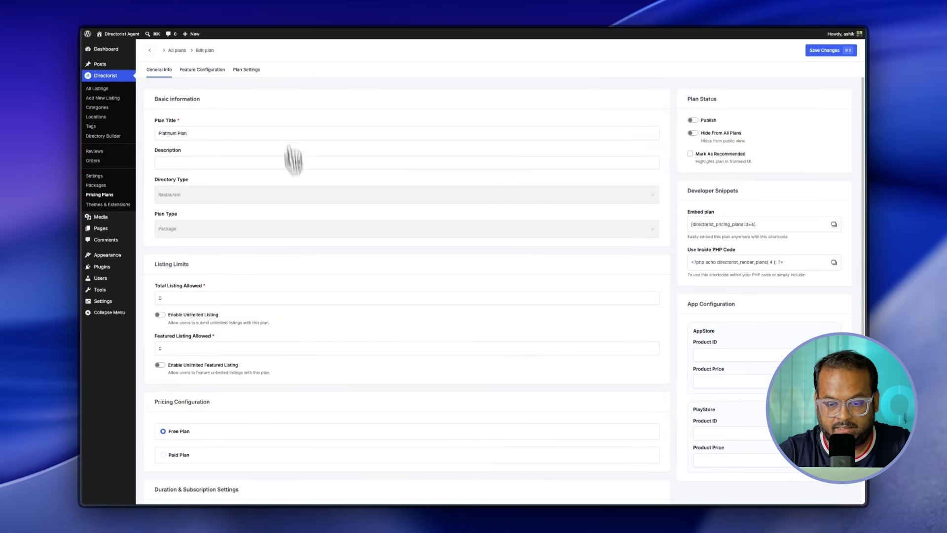
Look through the new plan's General Info, Feature Configuration and Plan Settings sections.
{"action": "scroll", "coordinate": [318, 282], "scroll_direction": "down", "scroll_amount": 3}
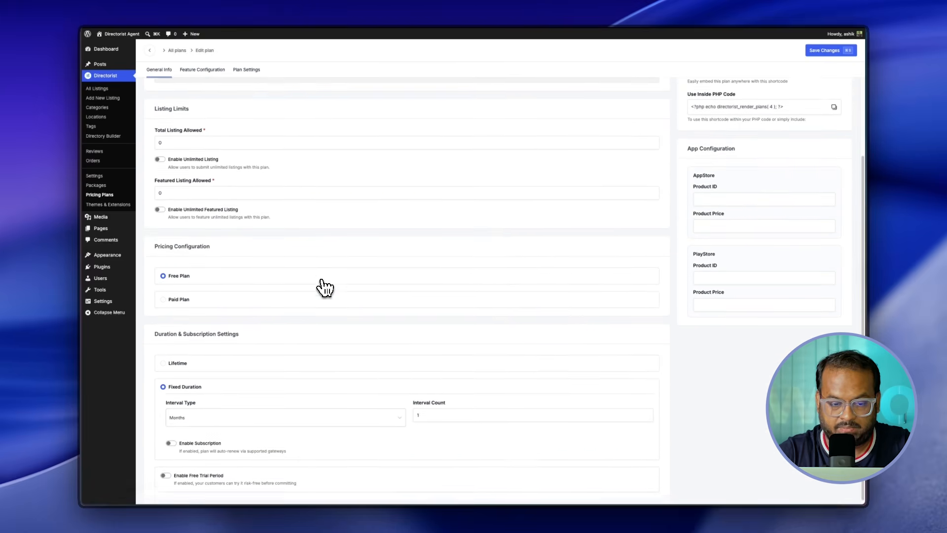
{"action": "scroll", "coordinate": [325, 288], "scroll_direction": "up", "scroll_amount": 3}
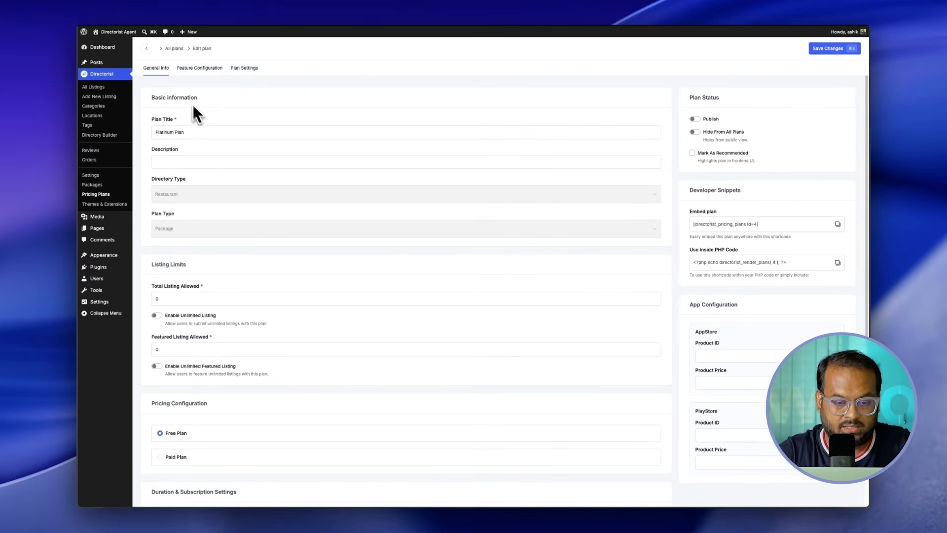
{"action": "left_click", "coordinate": [200, 67]}
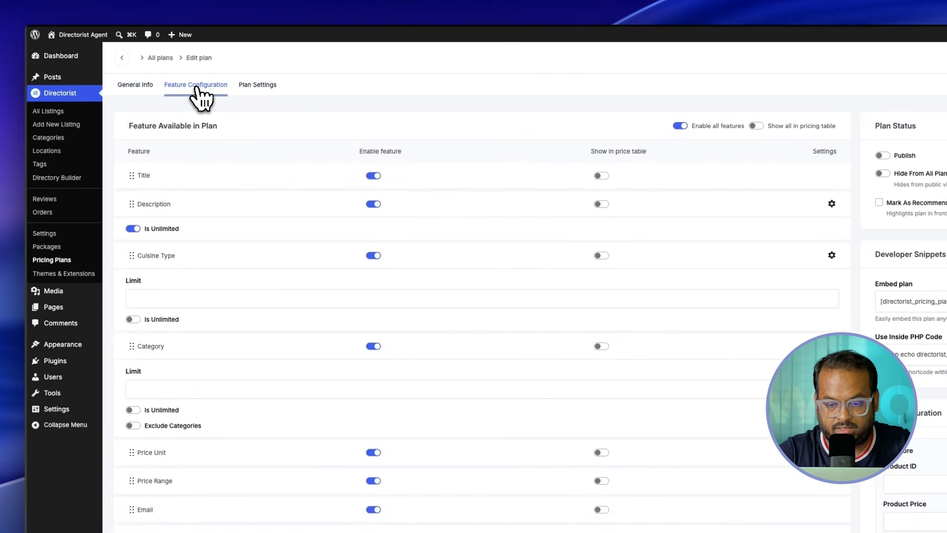
{"action": "left_click", "coordinate": [258, 85]}
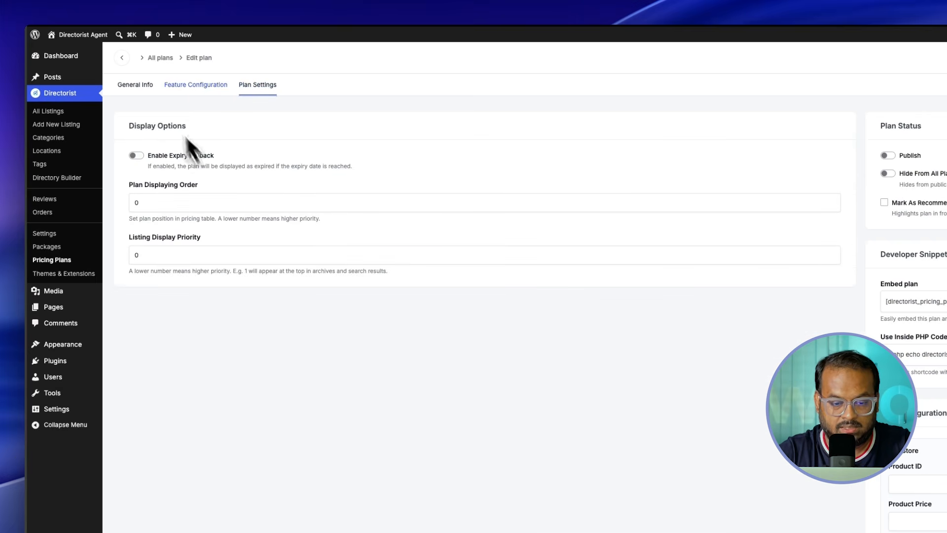
{"action": "left_click", "coordinate": [140, 87]}
{"action": "left_click", "coordinate": [184, 89]}
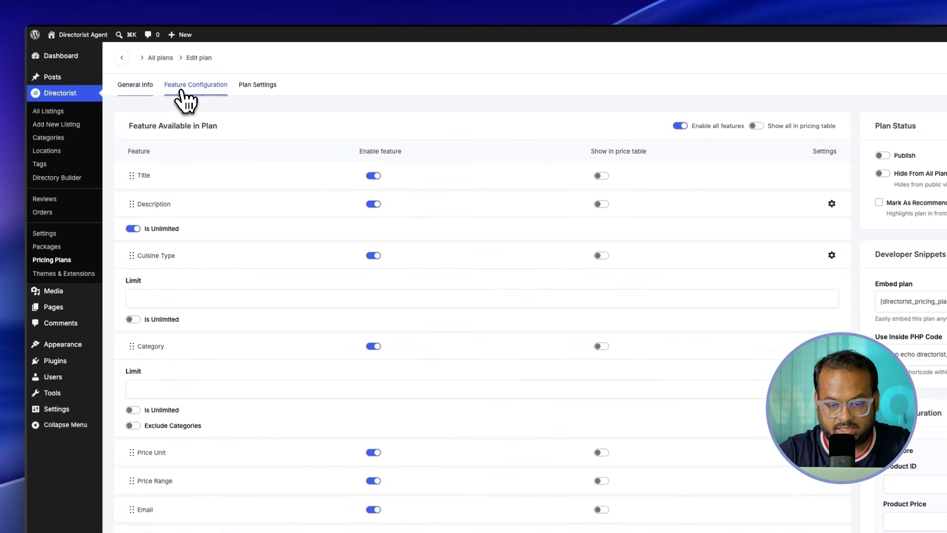
{"action": "left_click", "coordinate": [259, 88]}
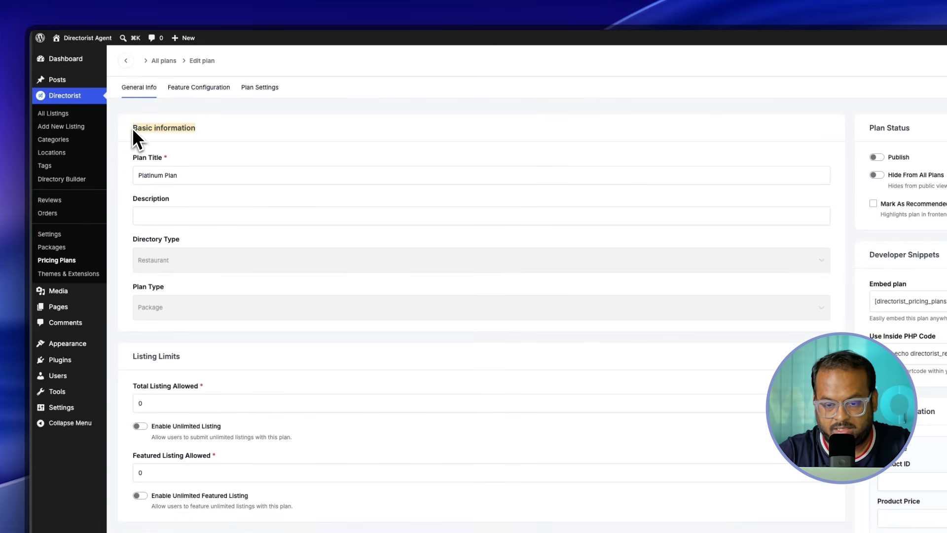
Enter "Add listing pricing plan — 50 Regular + 10 Featured" as the plan's description.
{"action": "left_click", "coordinate": [141, 158]}
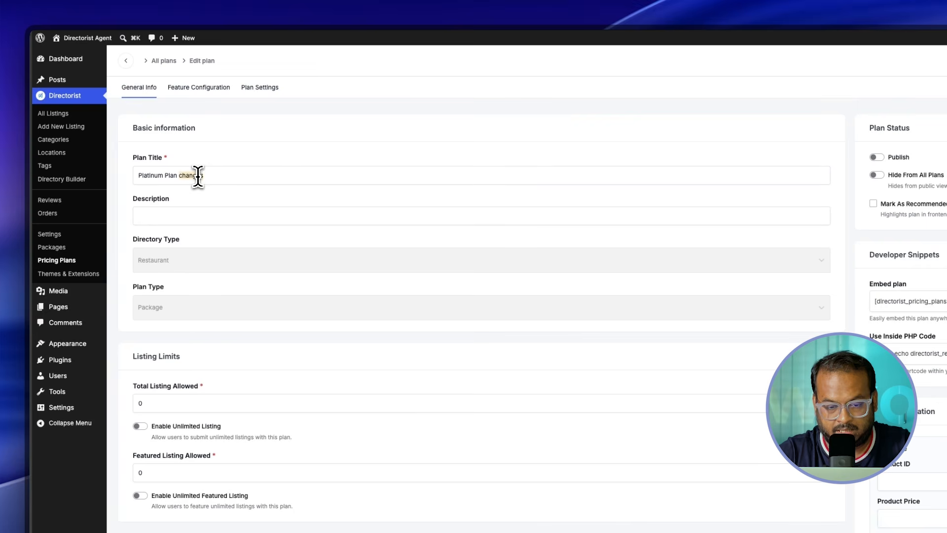
{"action": "left_click", "coordinate": [168, 216]}
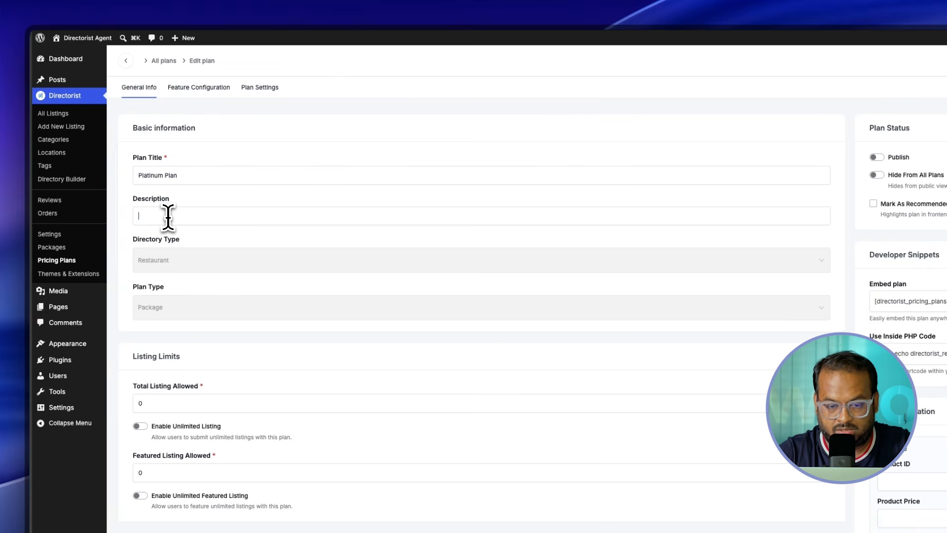
{"action": "type", "text": "Add listing pricing plan — 50 Regular + 10 Featured"}
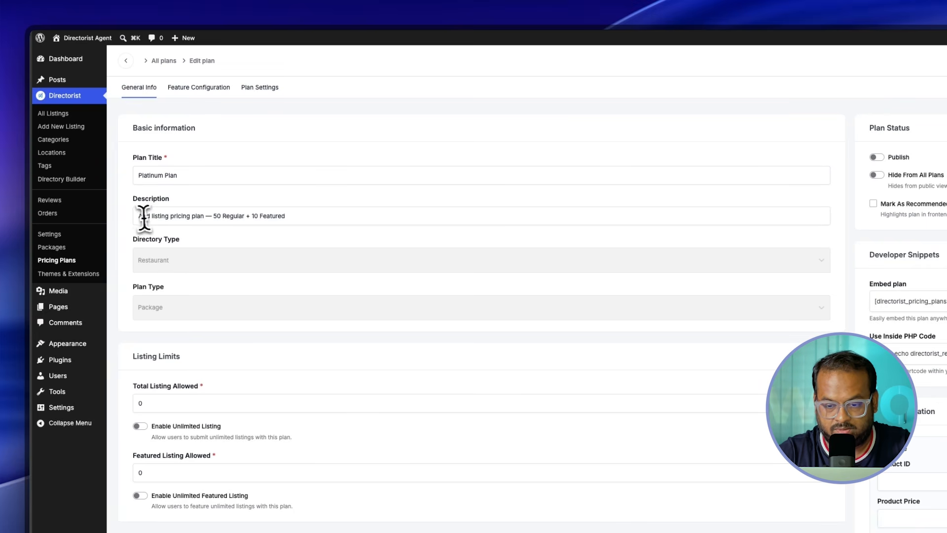
{"action": "left_click_drag", "start_coordinate": [140, 216], "coordinate": [292, 217]}
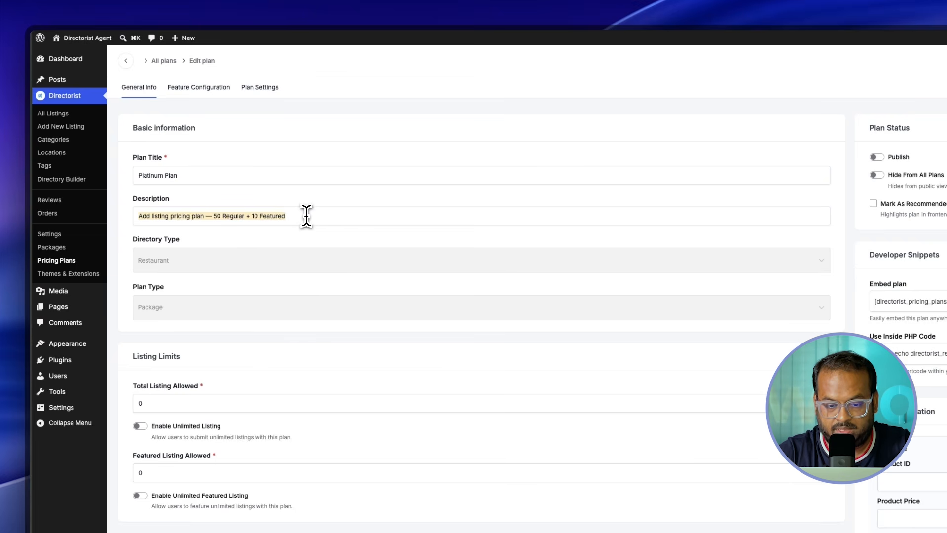
{"action": "left_click", "coordinate": [306, 216]}
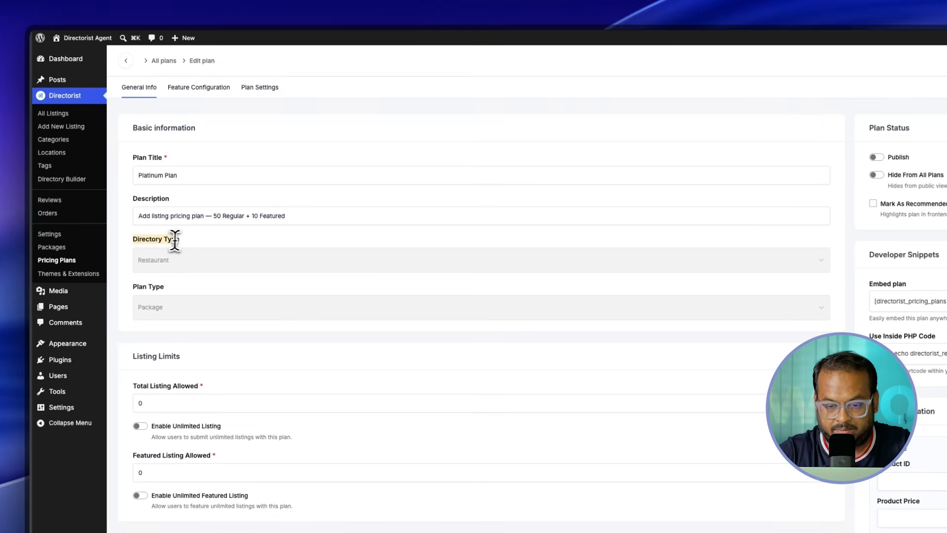
Set the plan's total number of allowed listings to 50.
{"action": "left_click_drag", "start_coordinate": [134, 289], "coordinate": [167, 288]}
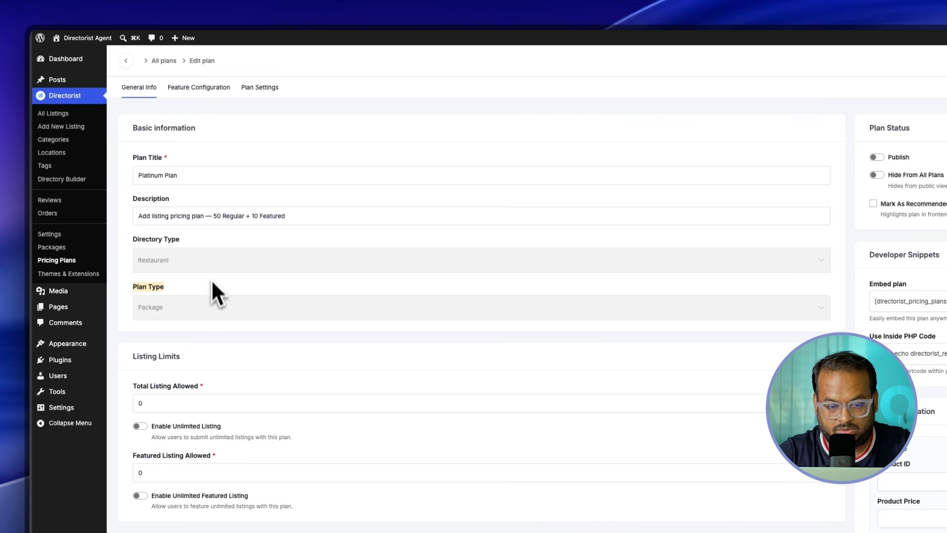
{"action": "left_click_drag", "start_coordinate": [133, 386], "coordinate": [207, 385]}
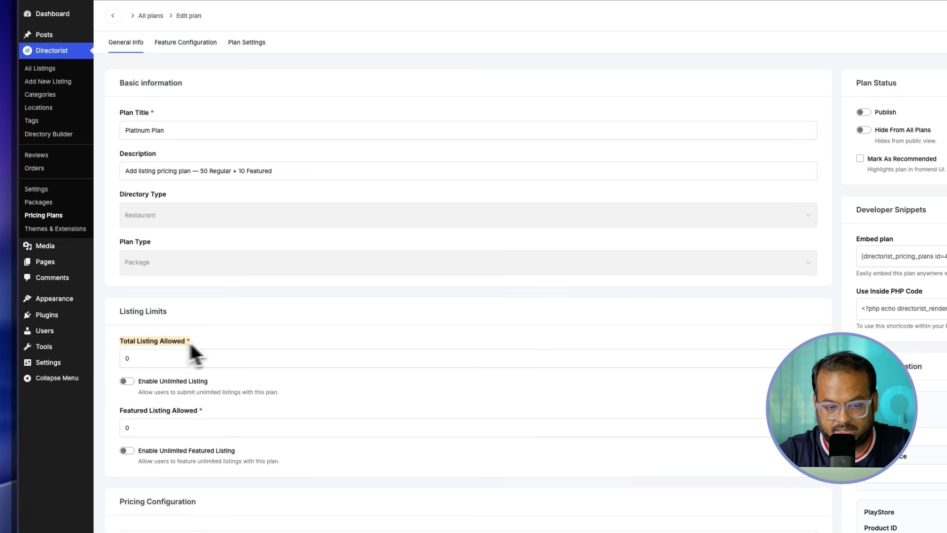
{"action": "left_click", "coordinate": [176, 341]}
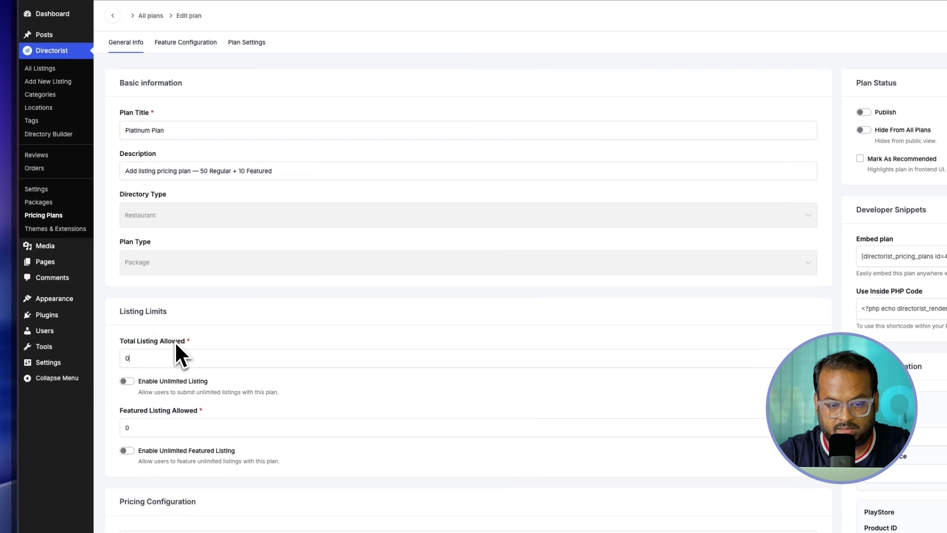
{"action": "left_click", "coordinate": [136, 357]}
{"action": "double_click", "coordinate": [137, 357]}
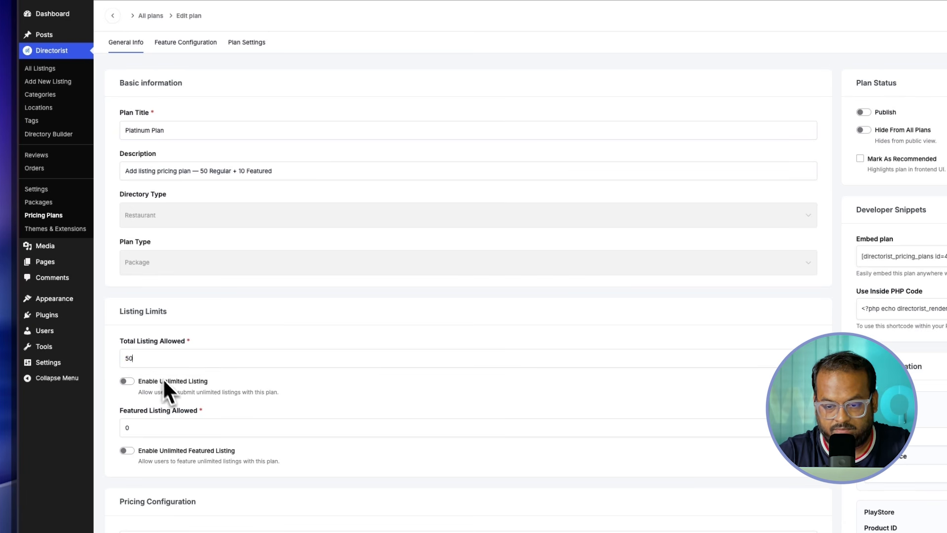
Set the plan's number of allowed featured listings to 10.
{"action": "left_click_drag", "start_coordinate": [120, 411], "coordinate": [183, 410]}
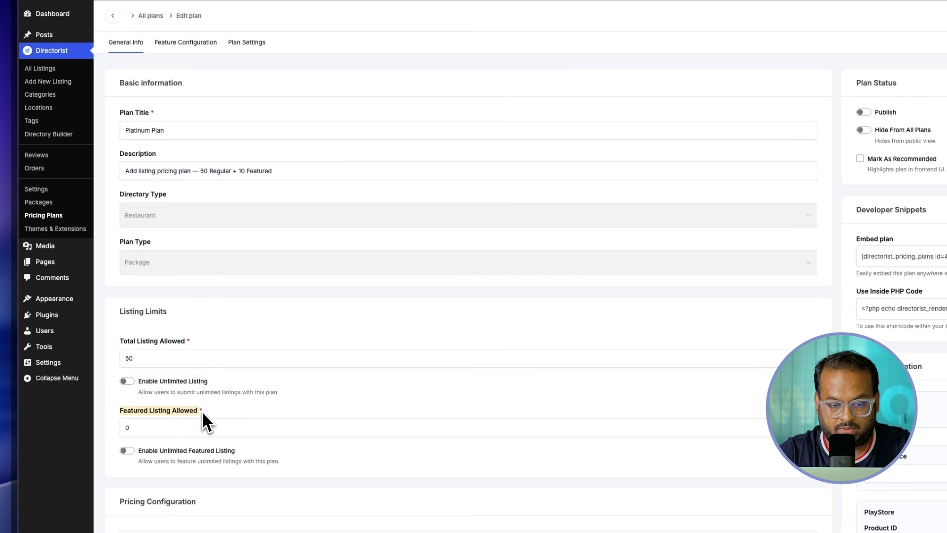
{"action": "left_click", "coordinate": [154, 428]}
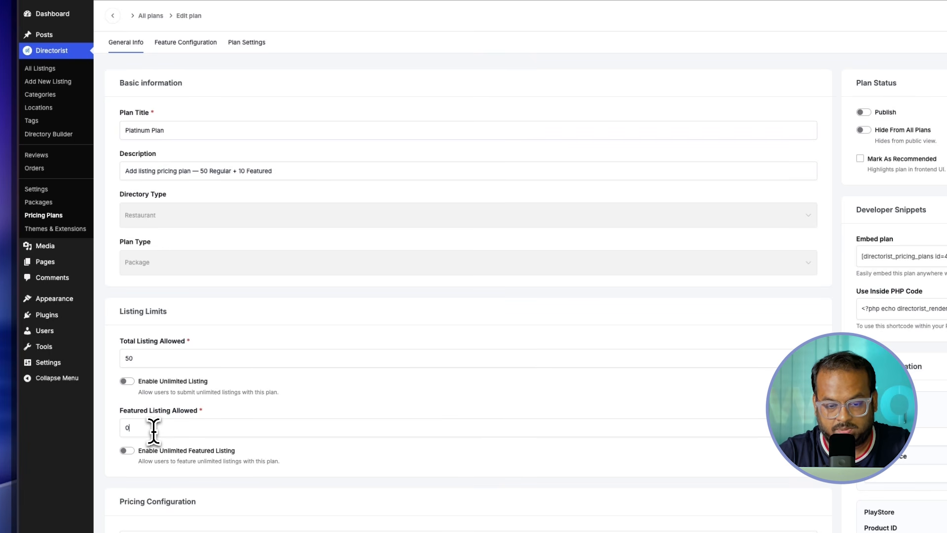
{"action": "key", "text": "BackSpace"}
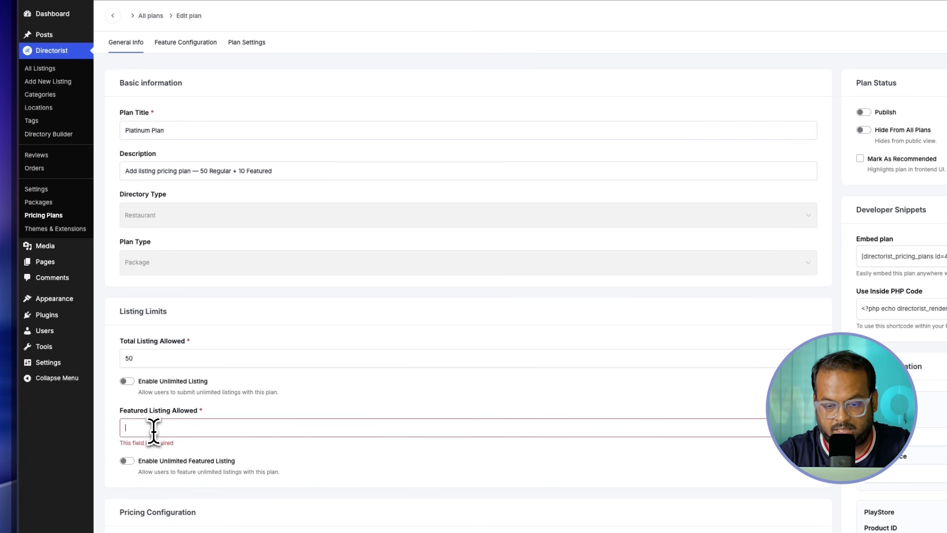
{"action": "type", "text": "19"}
{"action": "key", "text": "BackSpace"}
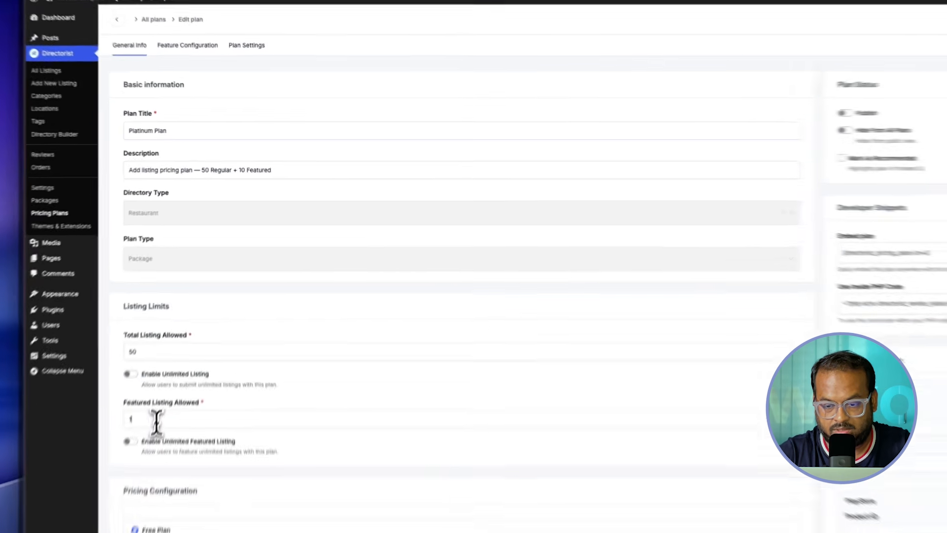
{"action": "type", "text": "0"}
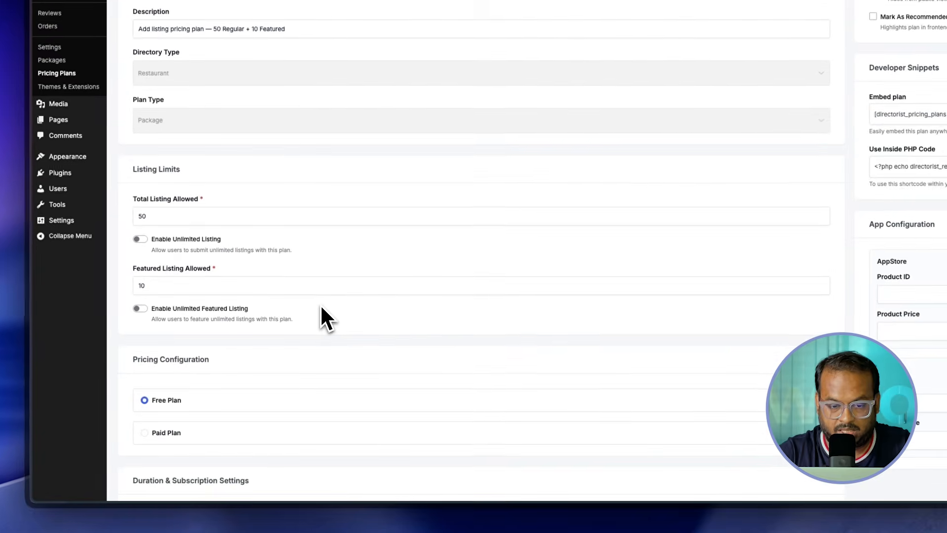
Switch the pricing configuration to Paid Plan to view its options, and set it back to Free Plan.
{"action": "scroll", "coordinate": [234, 291], "scroll_direction": "down", "scroll_amount": 3}
{"action": "scroll", "coordinate": [231, 281], "scroll_direction": "down", "scroll_amount": 1}
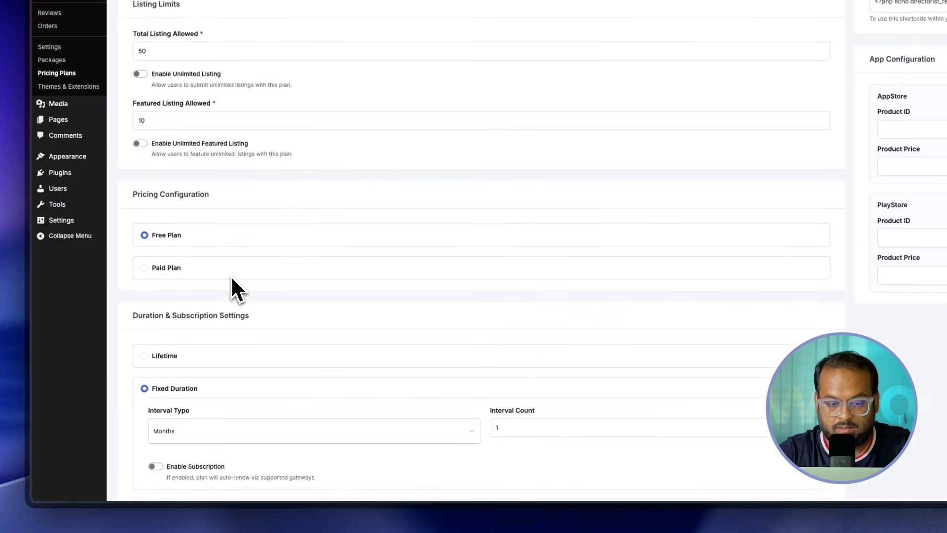
{"action": "scroll", "coordinate": [175, 184], "scroll_direction": "down", "scroll_amount": 1}
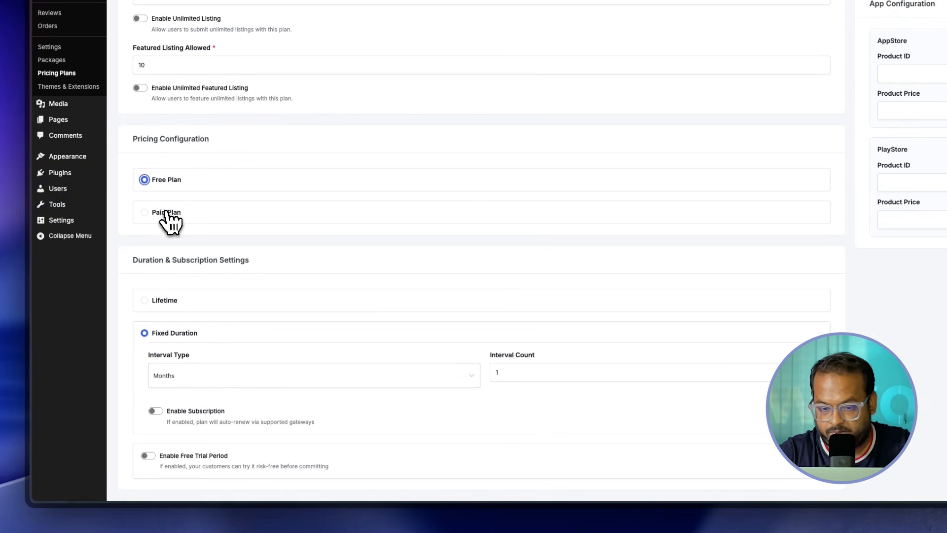
{"action": "left_click", "coordinate": [168, 213]}
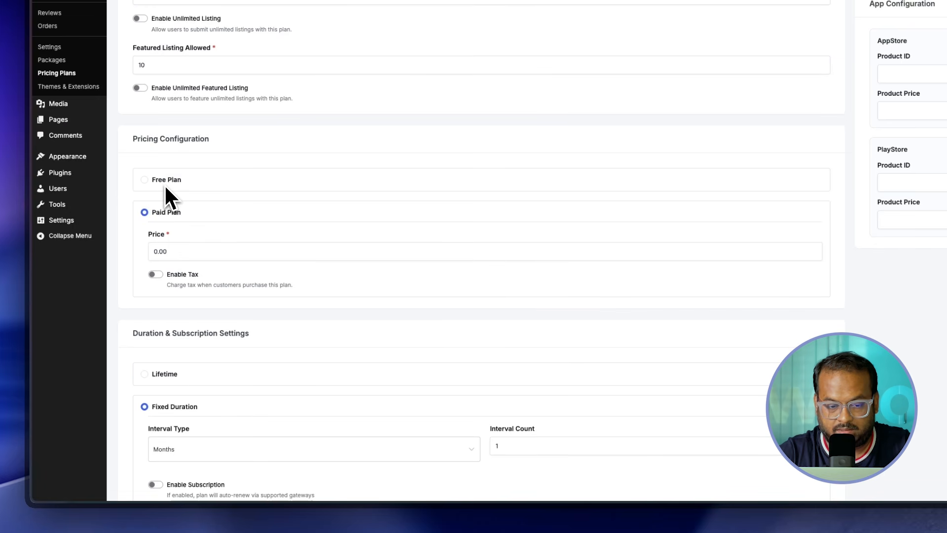
{"action": "left_click", "coordinate": [166, 185]}
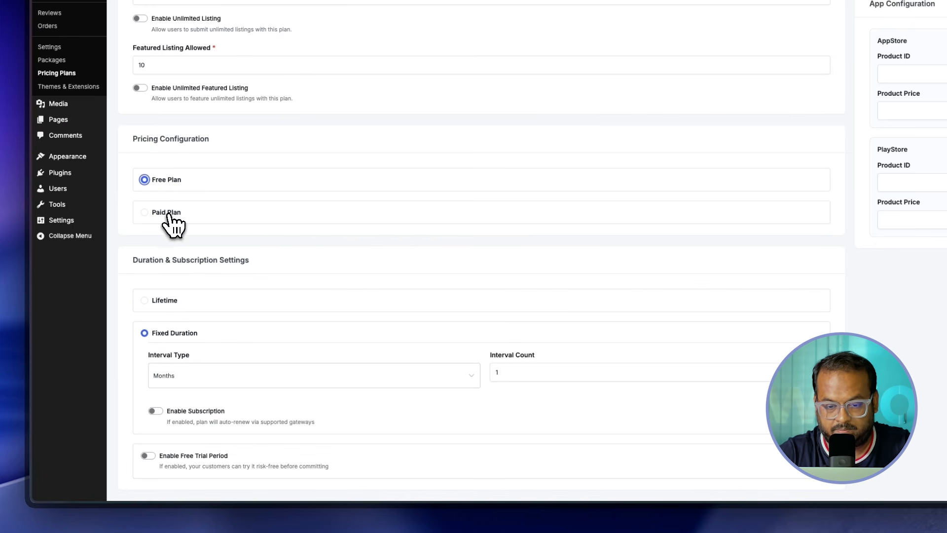
Make it a paid plan with a price of 19.99.
{"action": "left_click", "coordinate": [170, 211]}
{"action": "left_click_drag", "start_coordinate": [185, 252], "coordinate": [146, 253]}
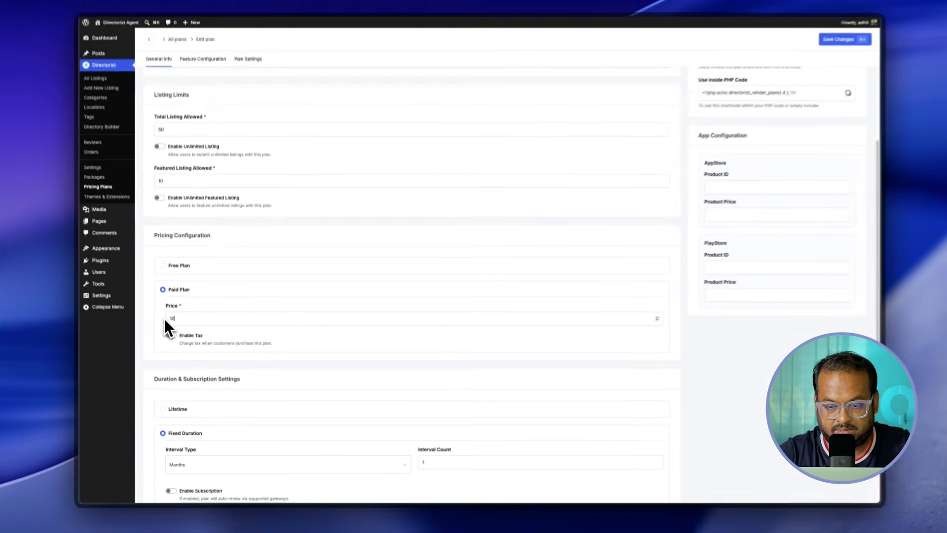
{"action": "type", "text": "19.99"}
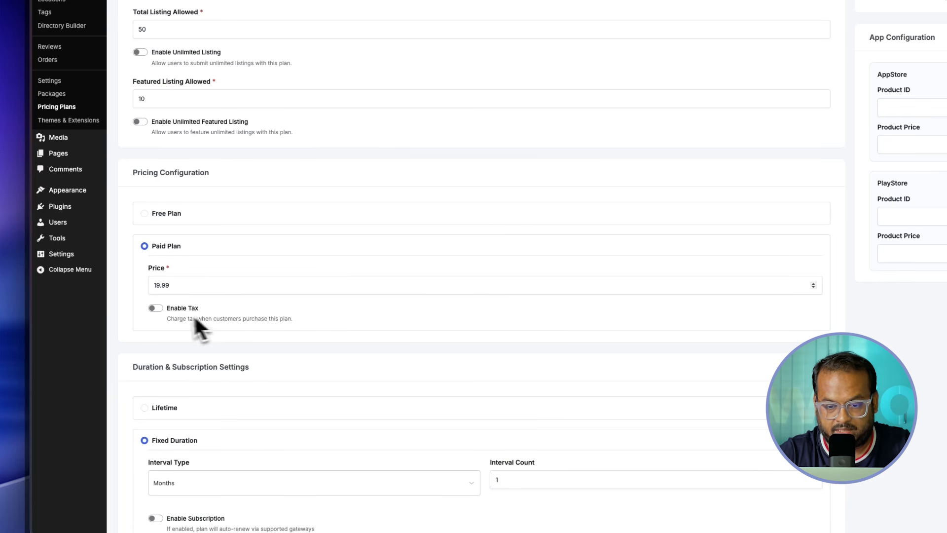
Enable tax for the plan to review its amount and format options, and switch tax off again.
{"action": "left_click", "coordinate": [155, 309]}
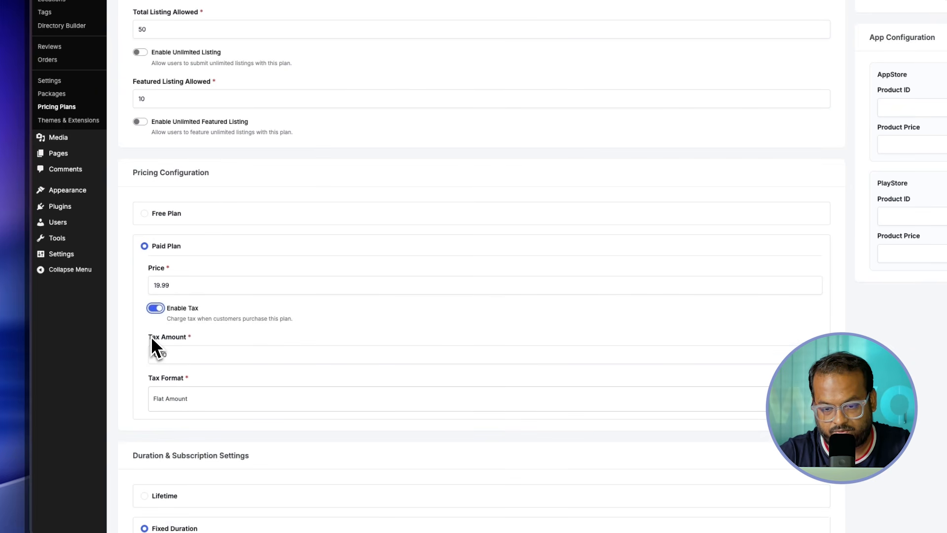
{"action": "left_click_drag", "start_coordinate": [150, 337], "coordinate": [164, 338]}
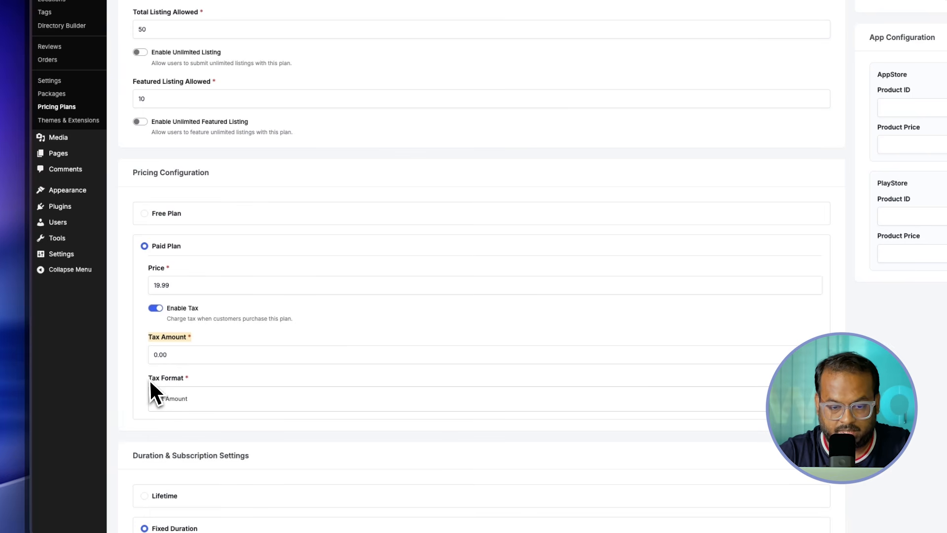
{"action": "left_click_drag", "start_coordinate": [150, 380], "coordinate": [191, 378]}
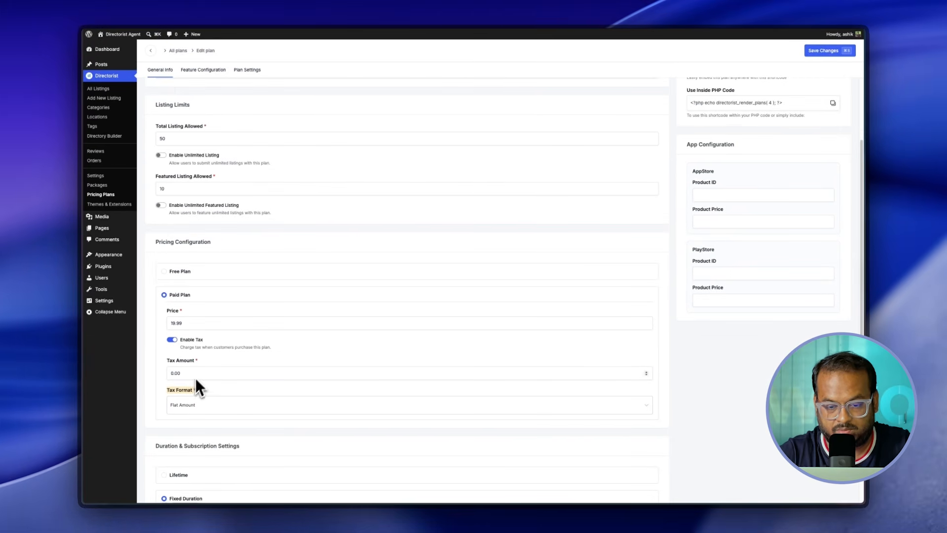
{"action": "left_click", "coordinate": [179, 342]}
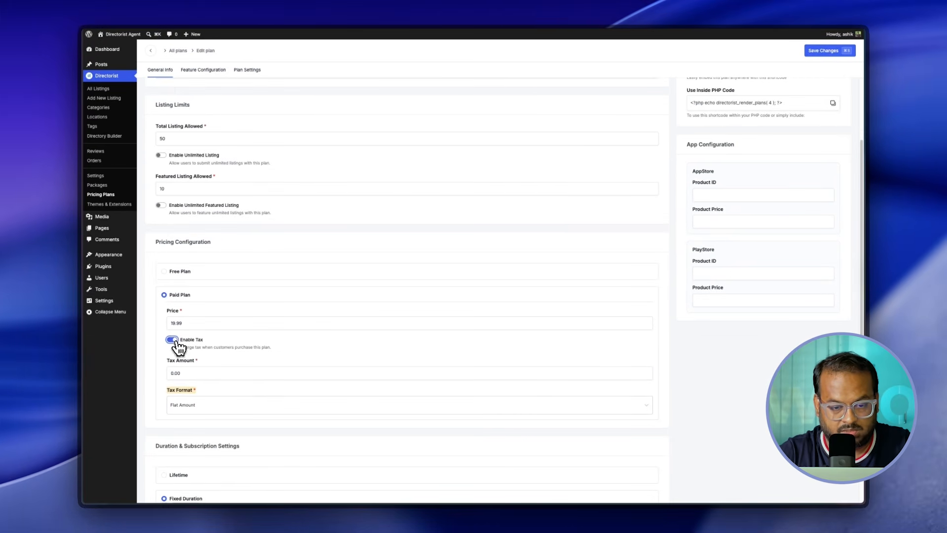
Try the Lifetime duration, return the plan to Fixed Duration and set its interval type to Years.
{"action": "scroll", "coordinate": [216, 352], "scroll_direction": "down", "scroll_amount": 2}
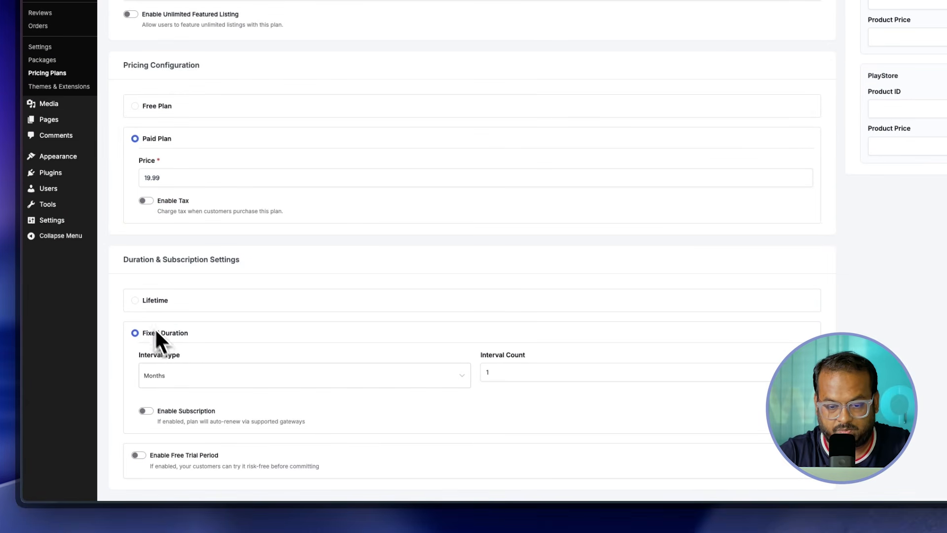
{"action": "left_click", "coordinate": [139, 305]}
{"action": "left_click", "coordinate": [136, 424]}
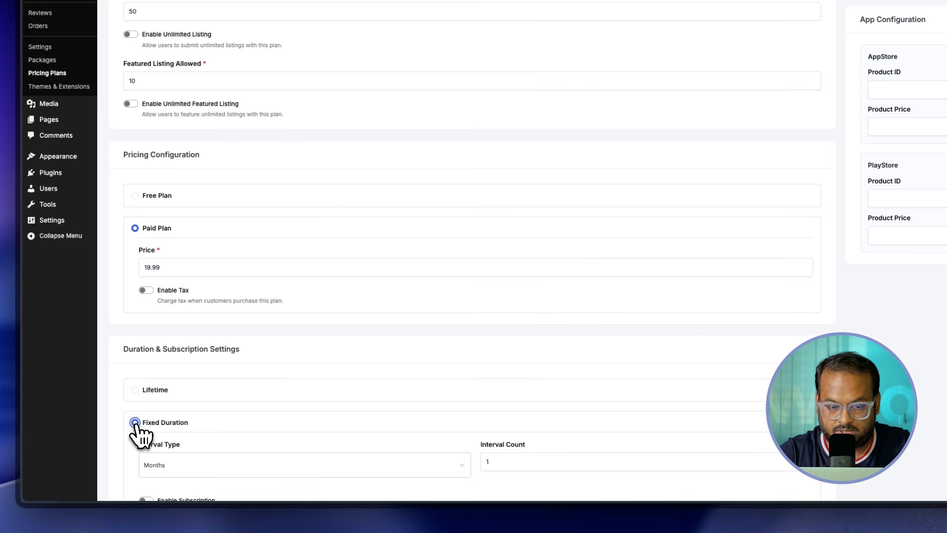
{"action": "scroll", "coordinate": [179, 431], "scroll_direction": "down", "scroll_amount": 2}
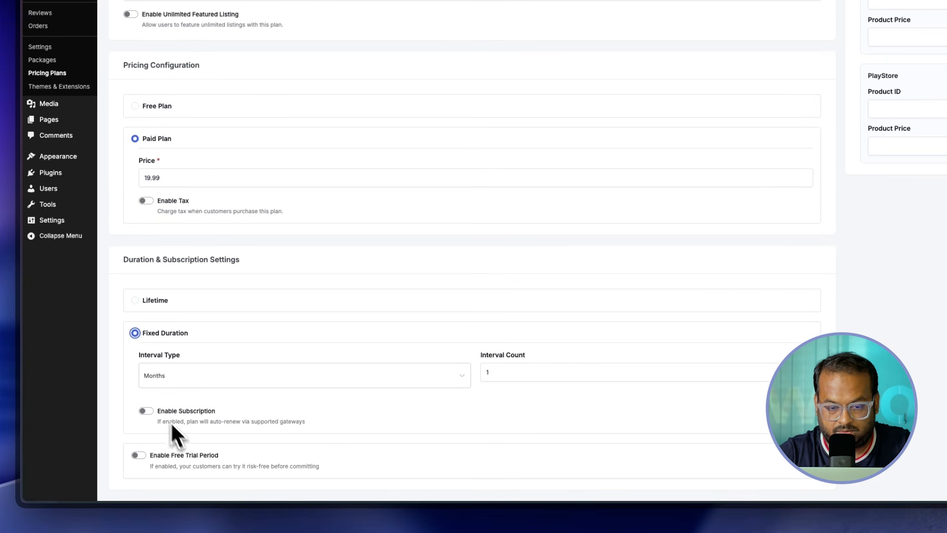
{"action": "left_click", "coordinate": [170, 375]}
{"action": "left_click", "coordinate": [159, 451]}
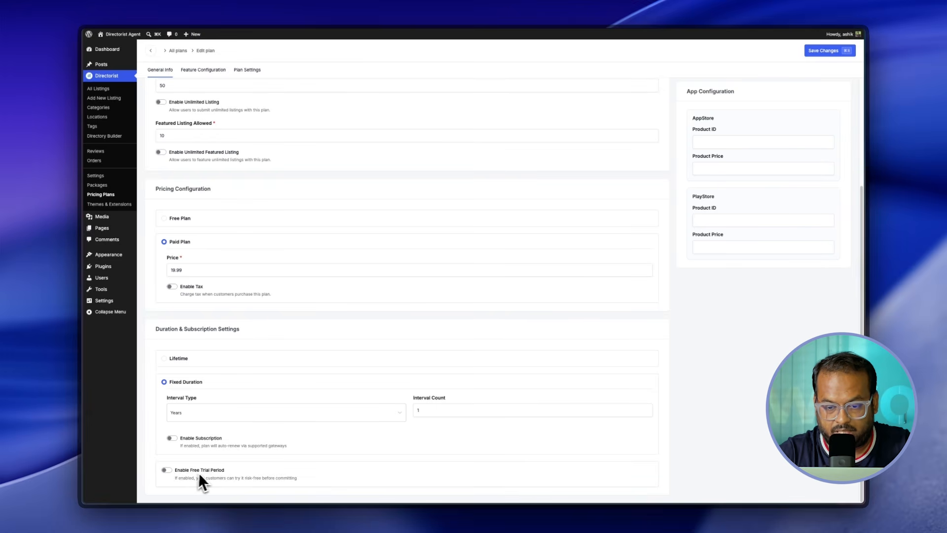
Enable a free trial period with the trial interval type set to Days and the interval count set to 3.
{"action": "left_click", "coordinate": [164, 469]}
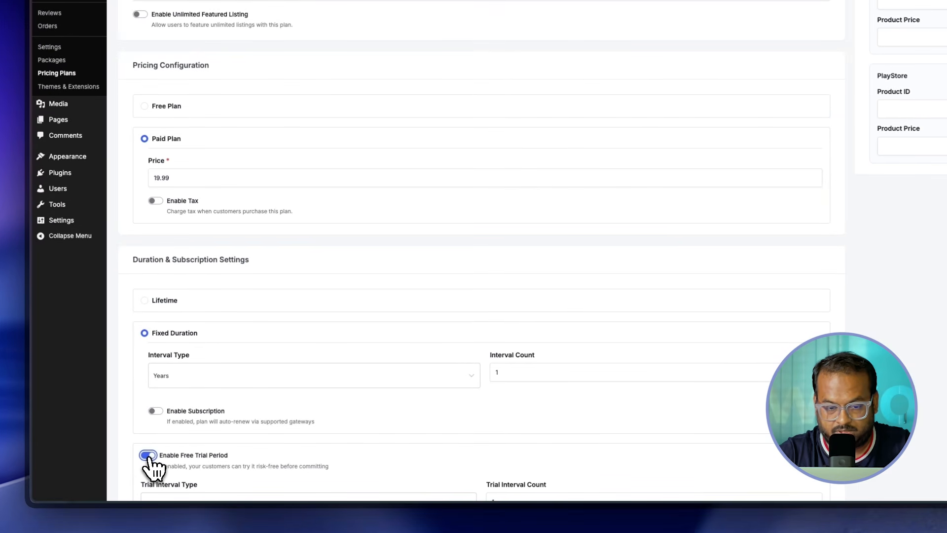
{"action": "scroll", "coordinate": [201, 461], "scroll_direction": "down", "scroll_amount": 2}
{"action": "left_click", "coordinate": [331, 451]}
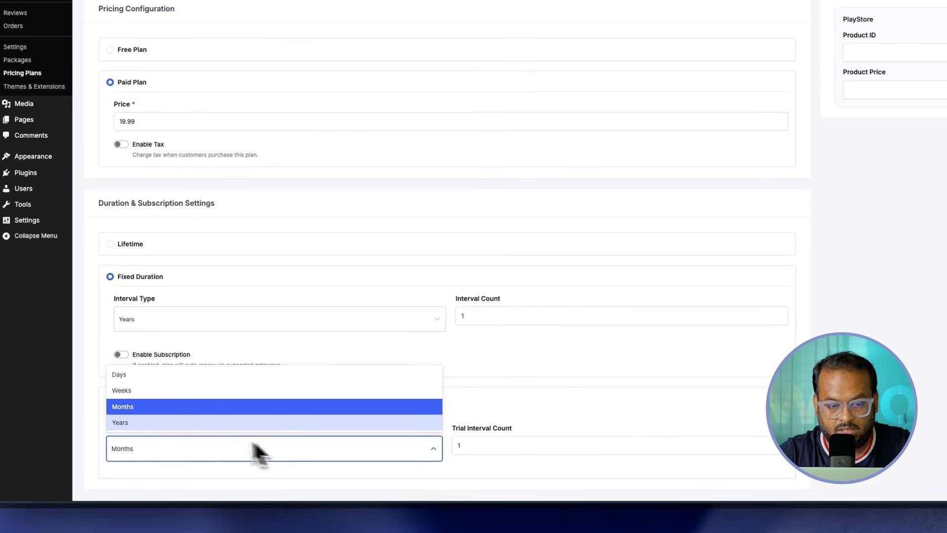
{"action": "left_click", "coordinate": [168, 376]}
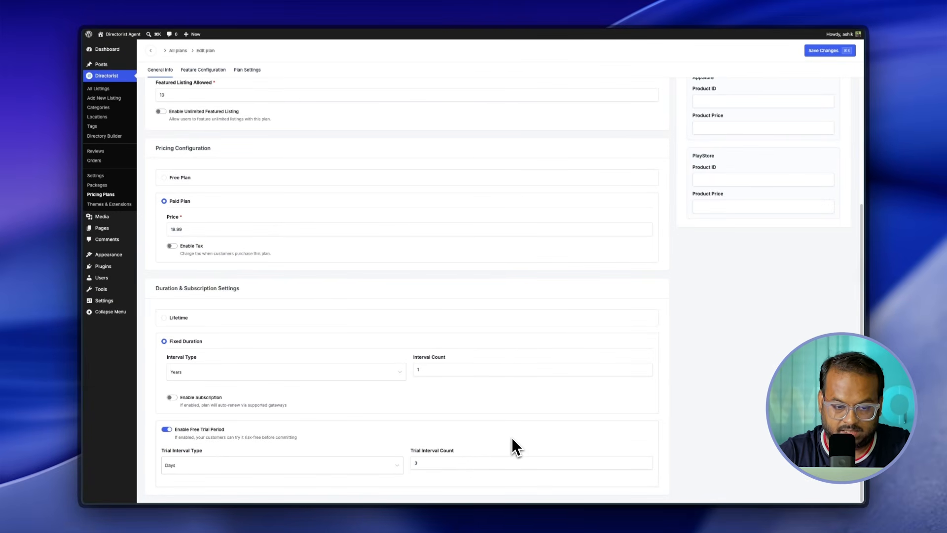
Publish the plan and mark it as recommended, trying the Hide From All Plans option and switching it off again.
{"action": "scroll", "coordinate": [475, 342], "scroll_direction": "up", "scroll_amount": 5}
{"action": "left_click_drag", "start_coordinate": [717, 99], "coordinate": [668, 127]}
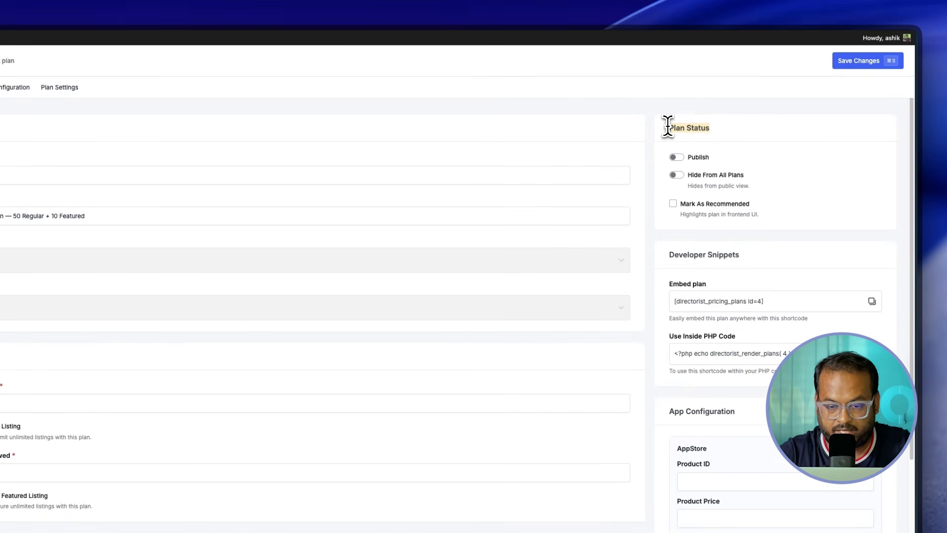
{"action": "left_click", "coordinate": [699, 127]}
{"action": "left_click", "coordinate": [676, 157]}
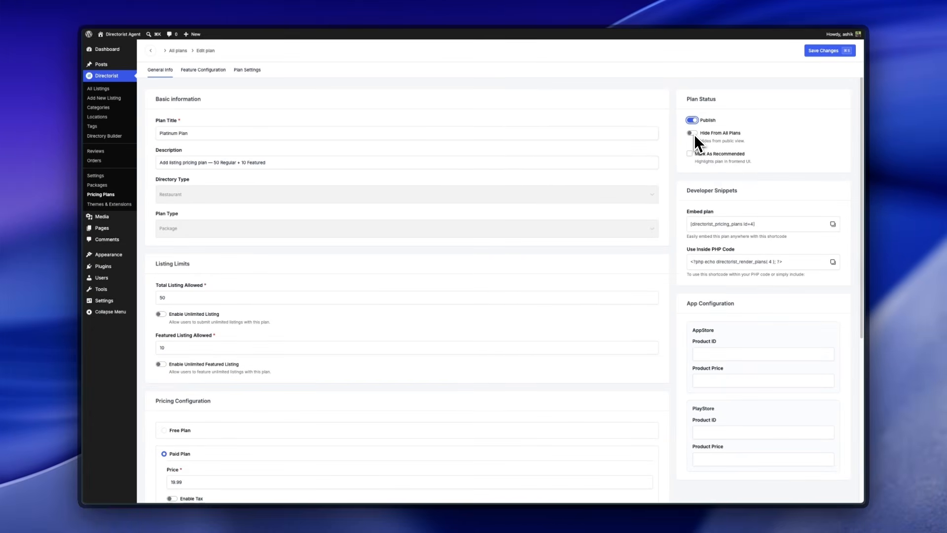
{"action": "left_click", "coordinate": [691, 133]}
{"action": "left_click", "coordinate": [689, 153]}
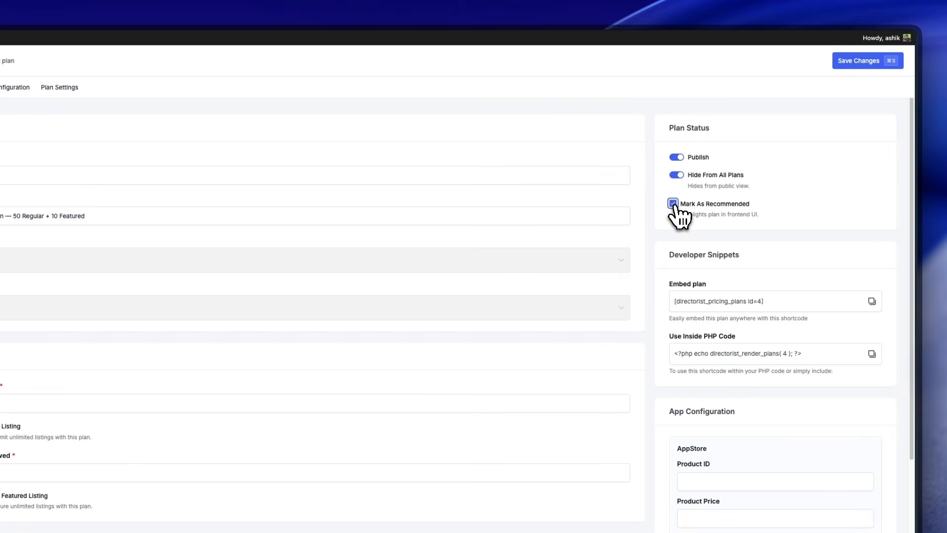
{"action": "left_click", "coordinate": [673, 204]}
{"action": "left_click", "coordinate": [673, 204]}
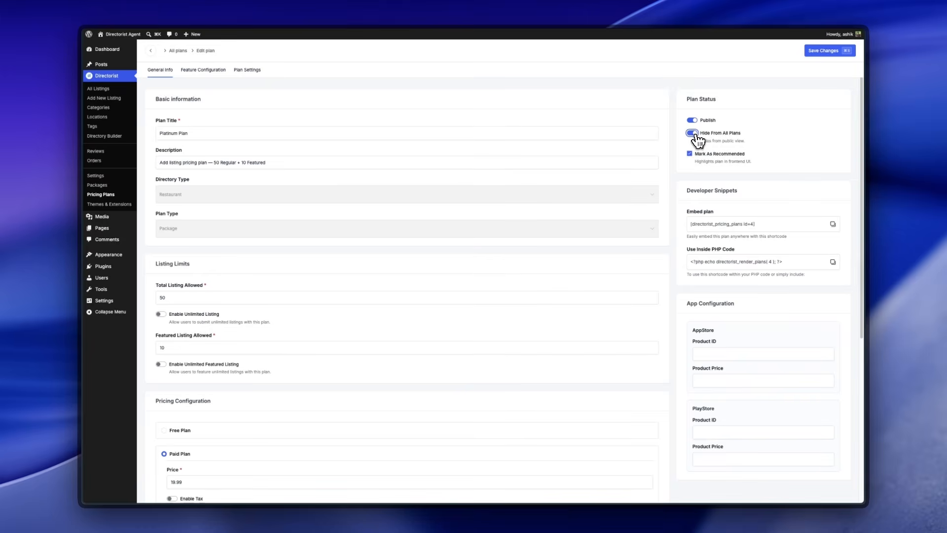
{"action": "left_click", "coordinate": [692, 133]}
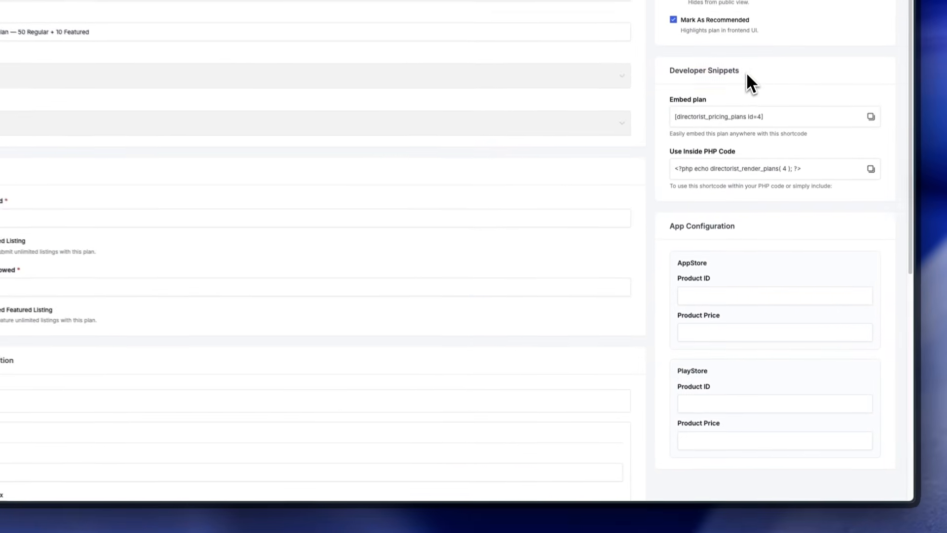
Examine the developer snippets and the app configuration fields, and save the plan changes.
{"action": "left_click_drag", "start_coordinate": [738, 191], "coordinate": [686, 192]}
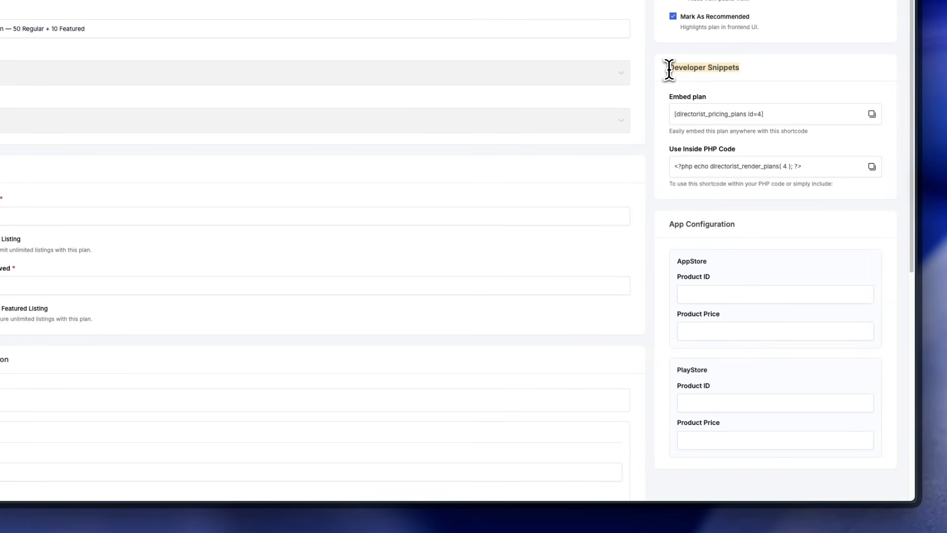
{"action": "left_click_drag", "start_coordinate": [707, 98], "coordinate": [668, 95]}
{"action": "left_click_drag", "start_coordinate": [671, 149], "coordinate": [731, 149]}
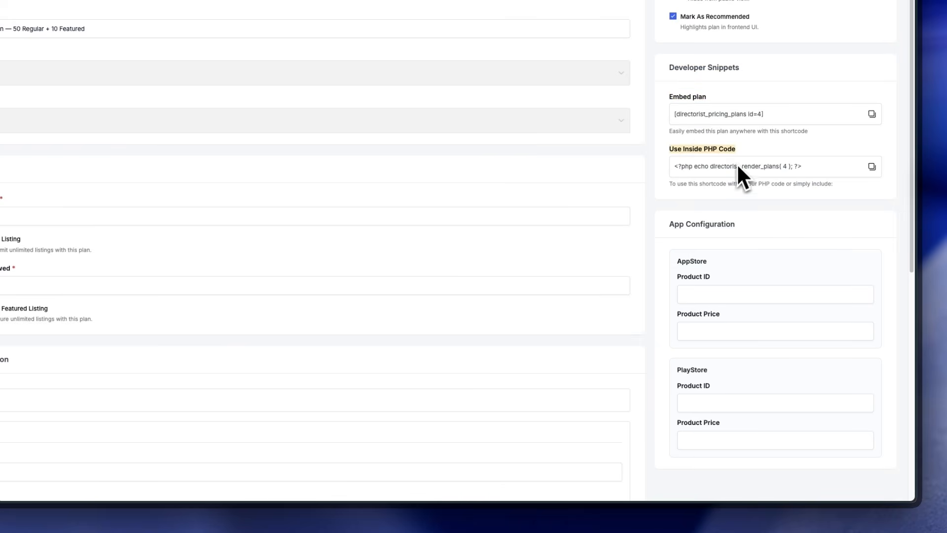
{"action": "left_click", "coordinate": [685, 188]}
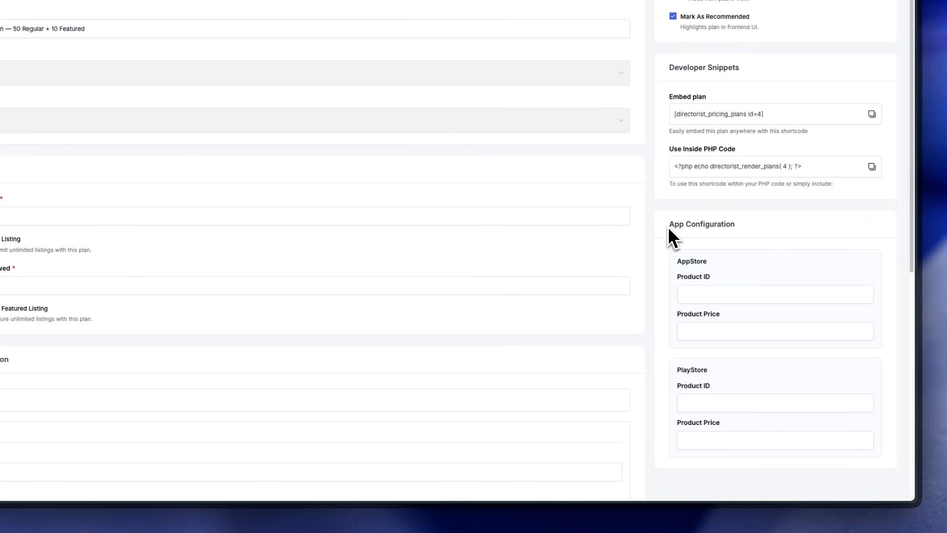
{"action": "left_click_drag", "start_coordinate": [668, 227], "coordinate": [717, 225]}
{"action": "scroll", "coordinate": [716, 334], "scroll_direction": "down", "scroll_amount": 2}
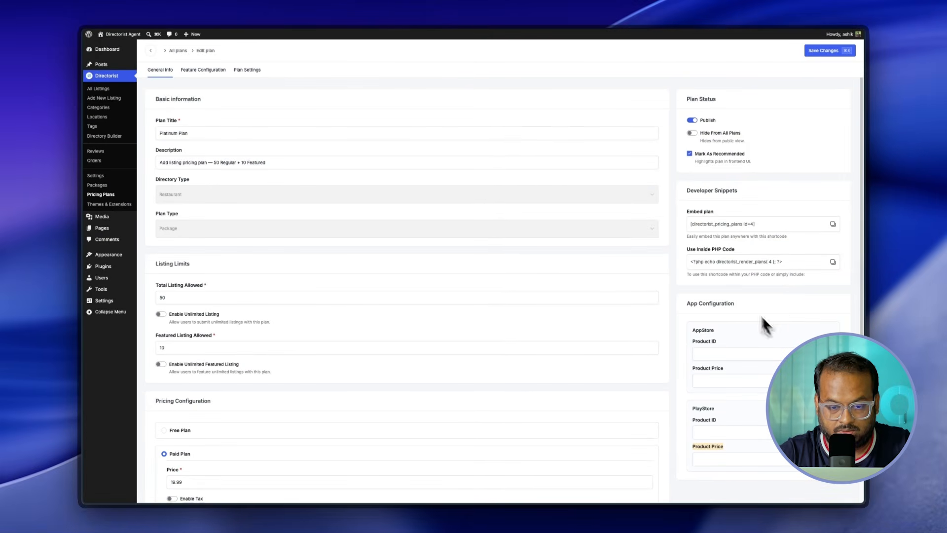
{"action": "left_click", "coordinate": [834, 51]}
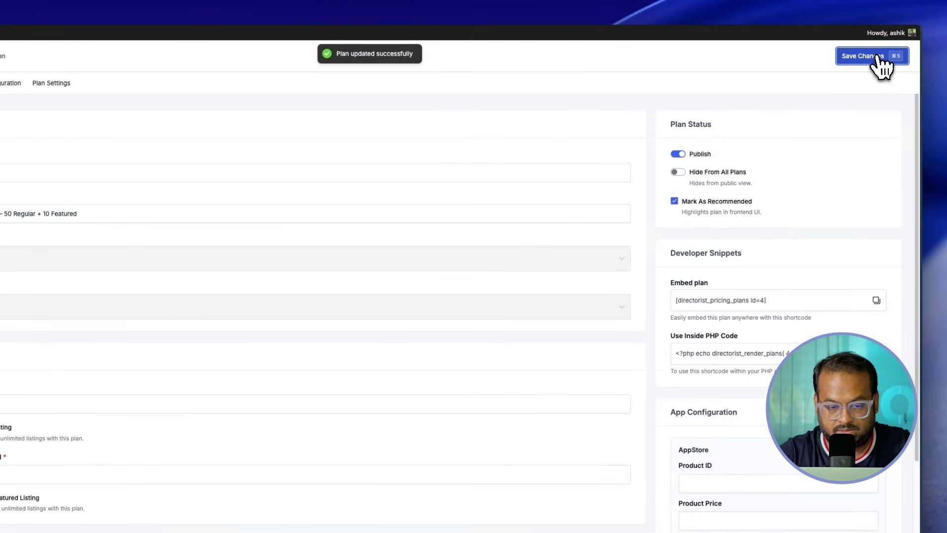
Reorder the plan's features, moving Description below Category and Price Unit directly below Title.
{"action": "left_click", "coordinate": [217, 68]}
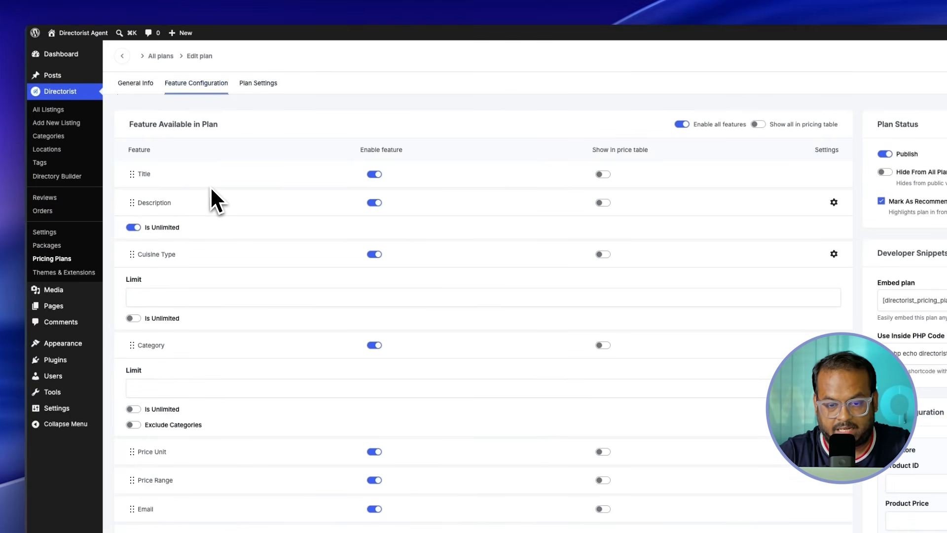
{"action": "scroll", "coordinate": [210, 186], "scroll_direction": "down", "scroll_amount": 2}
{"action": "scroll", "coordinate": [210, 186], "scroll_direction": "up", "scroll_amount": 2}
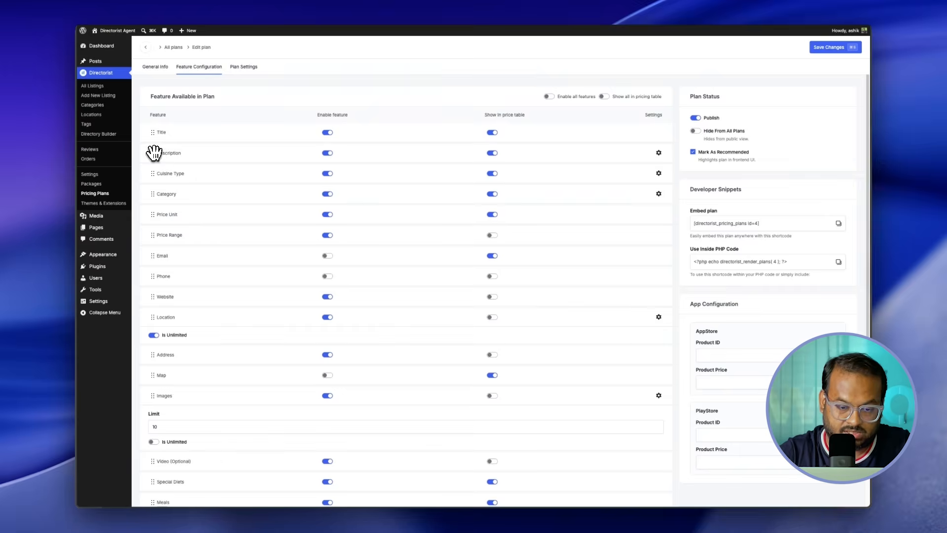
{"action": "left_click_drag", "start_coordinate": [153, 153], "coordinate": [134, 182]}
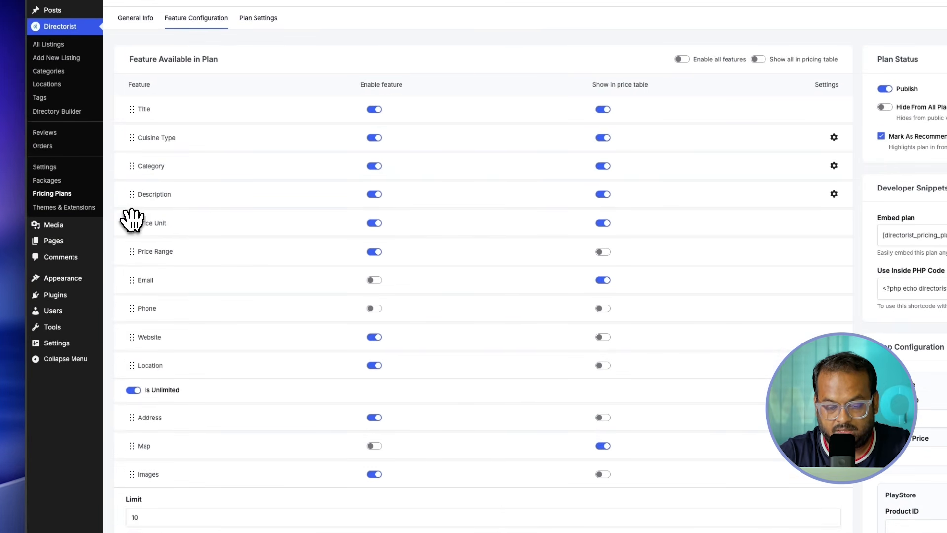
{"action": "left_click_drag", "start_coordinate": [132, 220], "coordinate": [143, 140]}
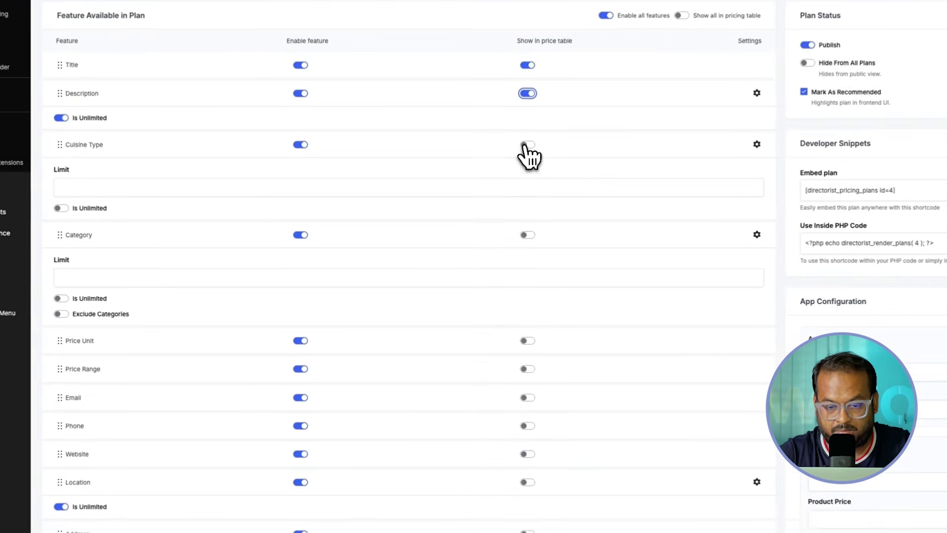
Show the Cuisine Type and Meals features in the price table, and save the plan changes.
{"action": "left_click", "coordinate": [492, 190]}
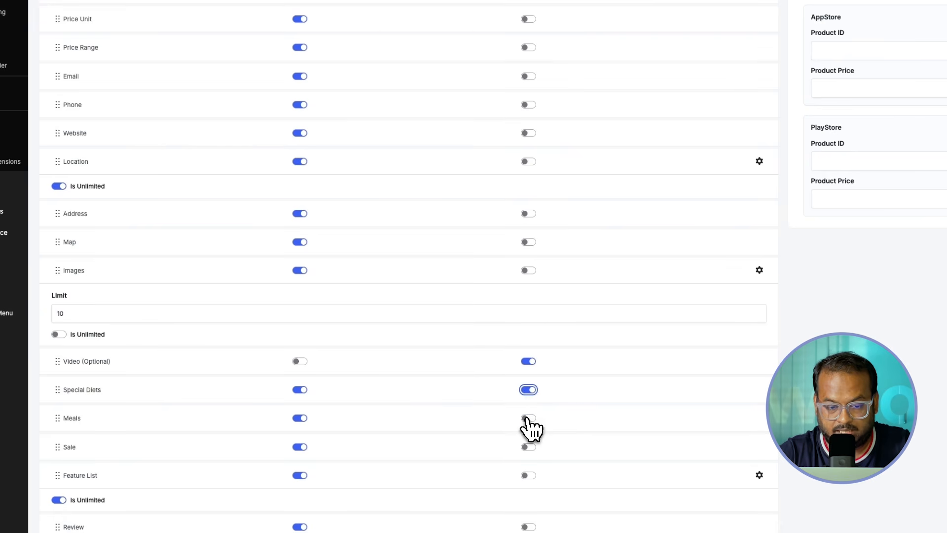
{"action": "left_click", "coordinate": [528, 417]}
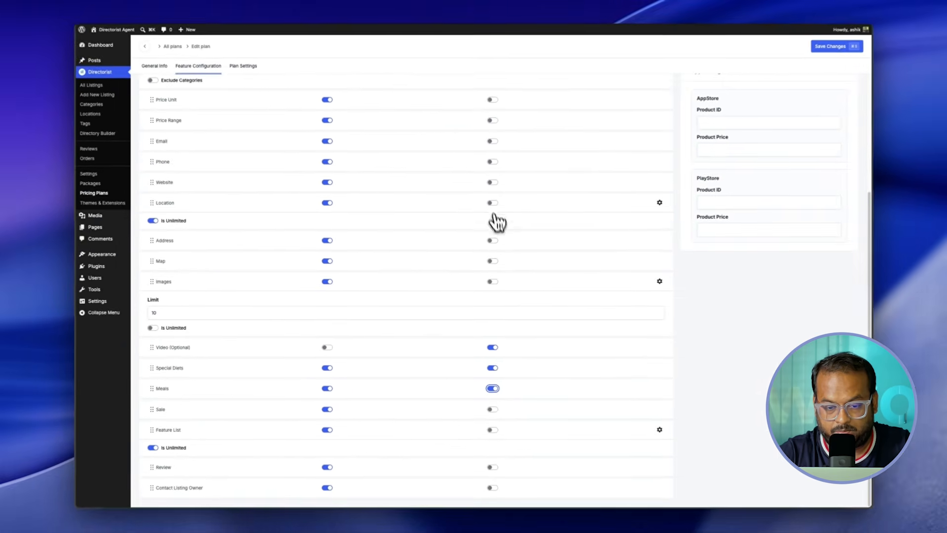
{"action": "left_click", "coordinate": [529, 159]}
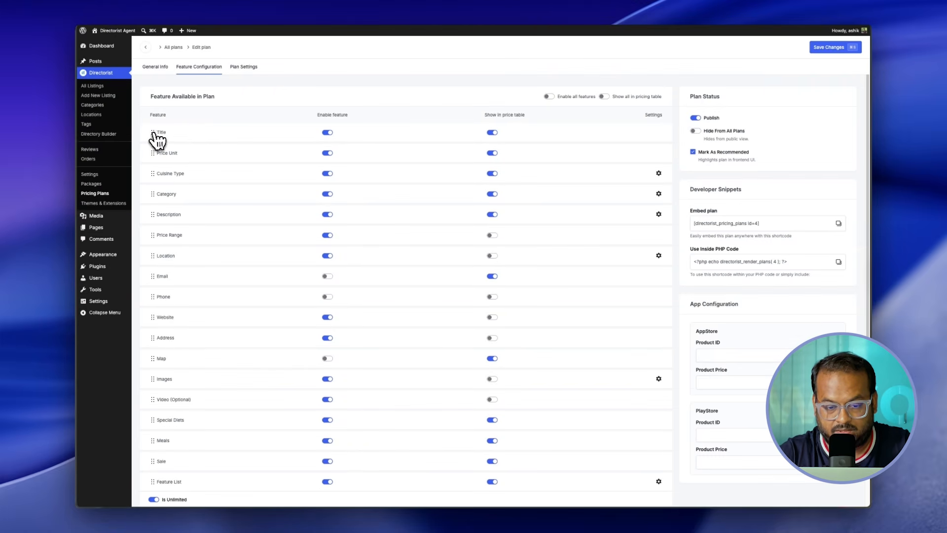
{"action": "left_click", "coordinate": [834, 47]}
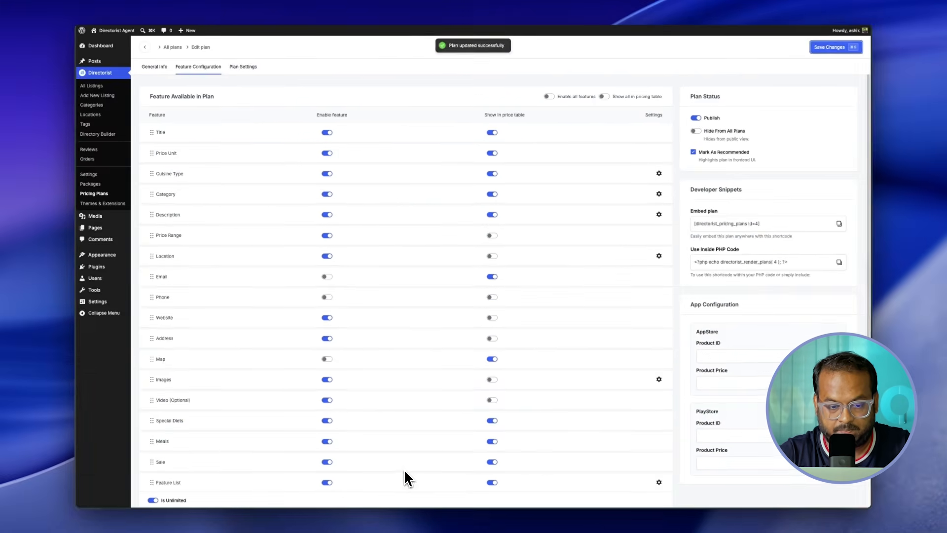
Enable the expiry fallback in the plan's display options and choose Free Plan as the fallback plan.
{"action": "left_click", "coordinate": [243, 66]}
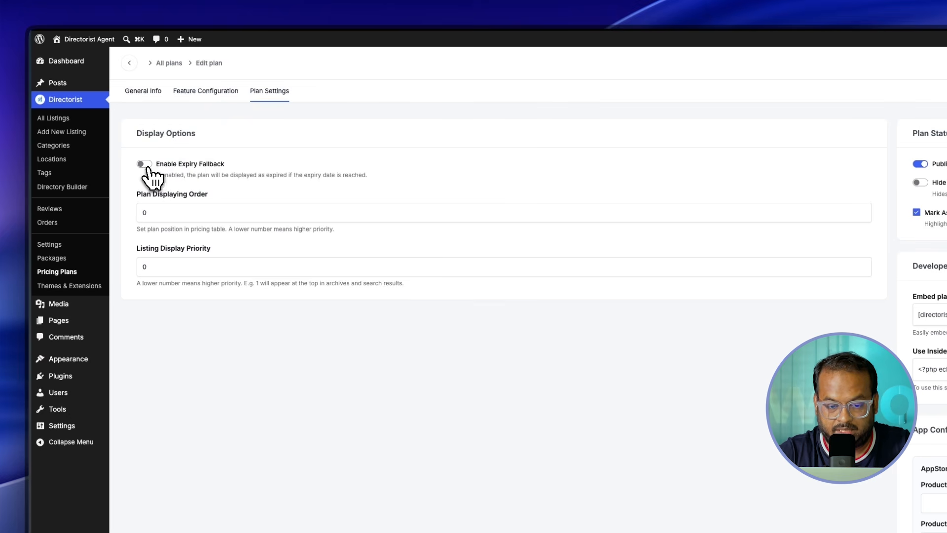
{"action": "left_click", "coordinate": [145, 164]}
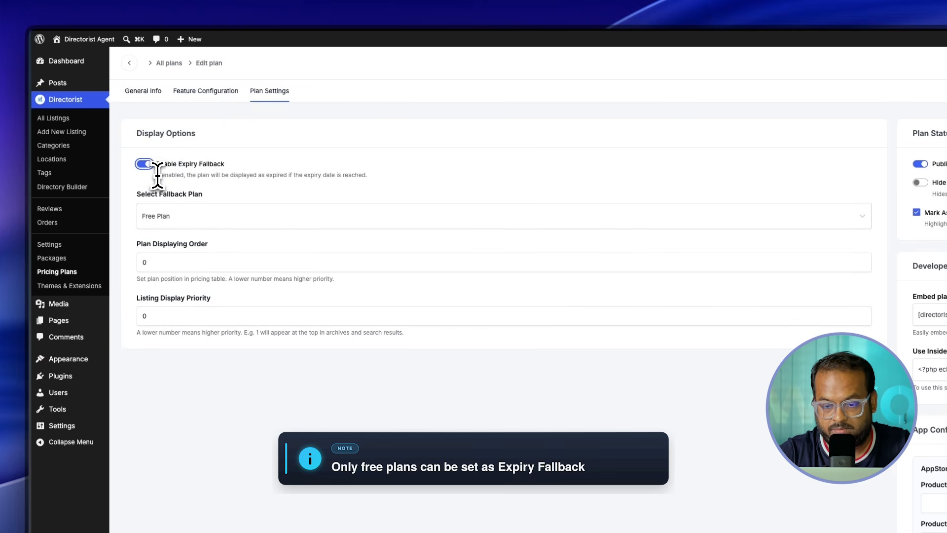
{"action": "left_click", "coordinate": [191, 221]}
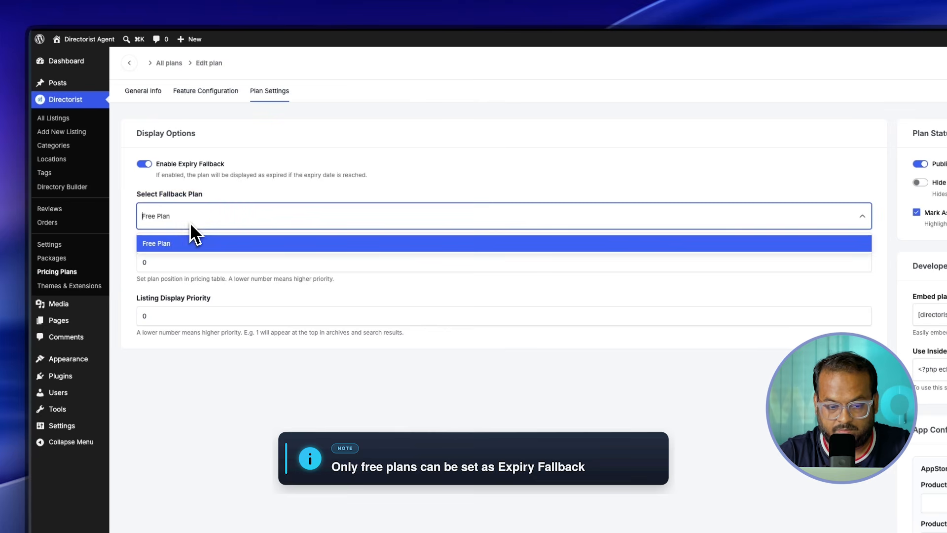
{"action": "left_click", "coordinate": [163, 244]}
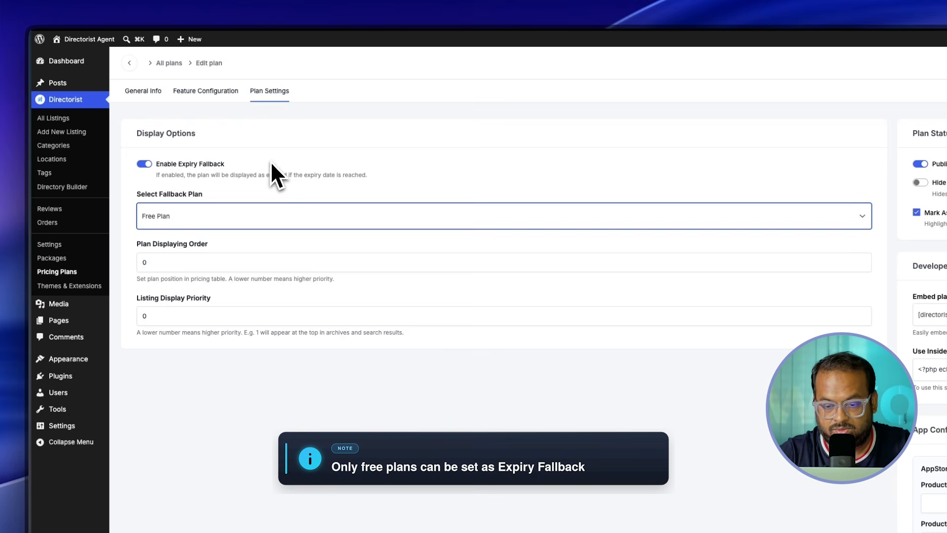
Keep Free Plan as the fallback, set the plan displaying order and listing display priority to 1, and save the plan changes.
{"action": "left_click", "coordinate": [201, 216]}
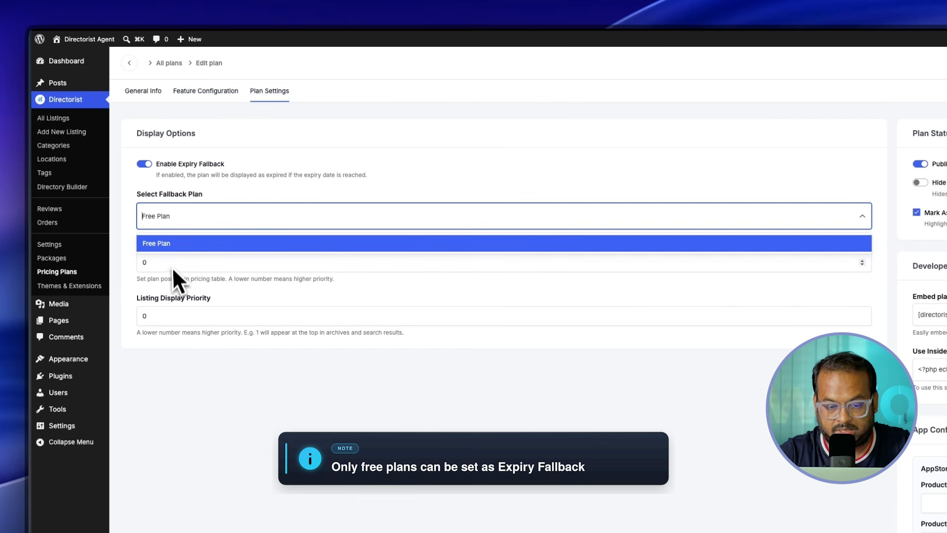
{"action": "left_click", "coordinate": [170, 244]}
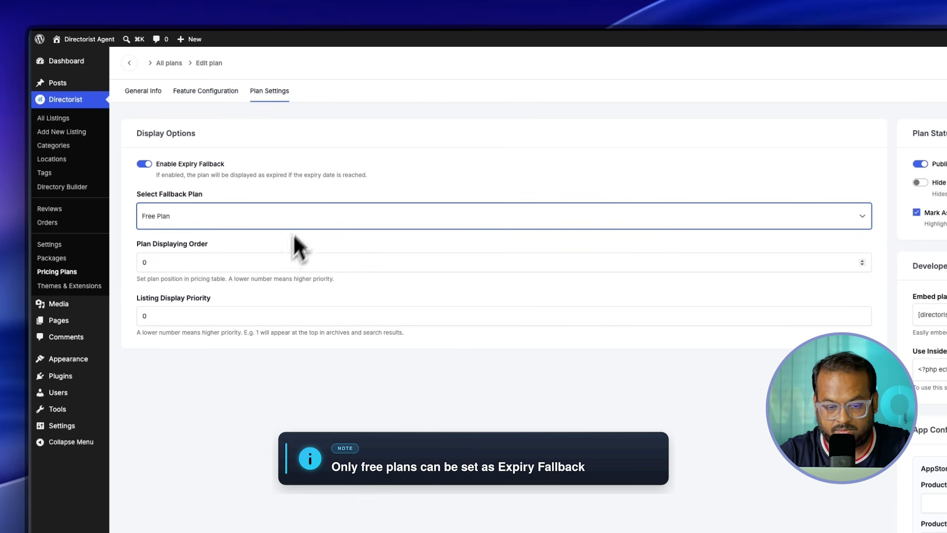
{"action": "left_click", "coordinate": [147, 262]}
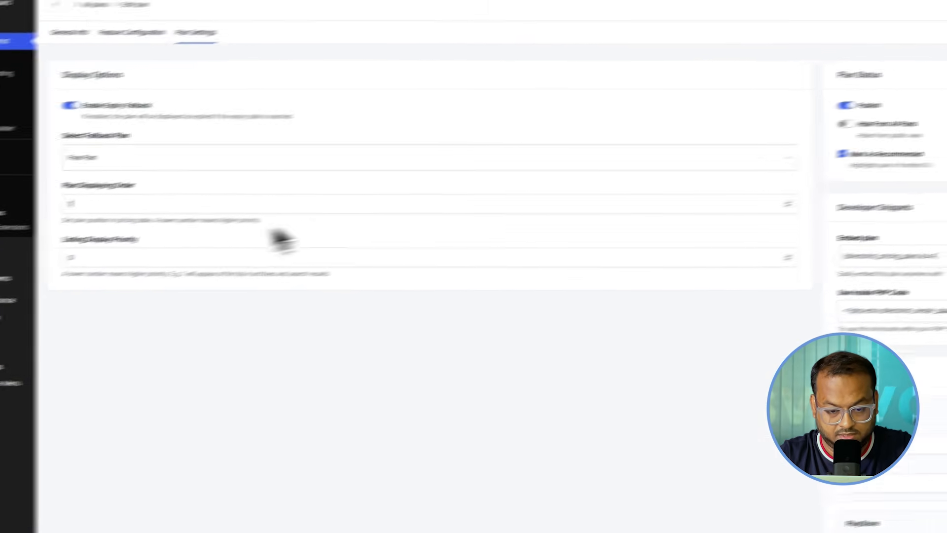
{"action": "left_click", "coordinate": [170, 231]}
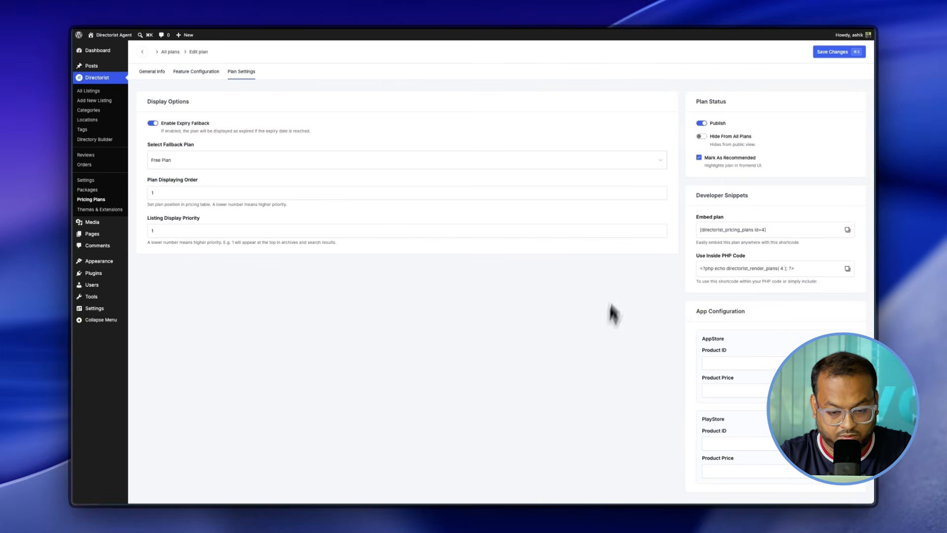
{"action": "left_click", "coordinate": [845, 58]}
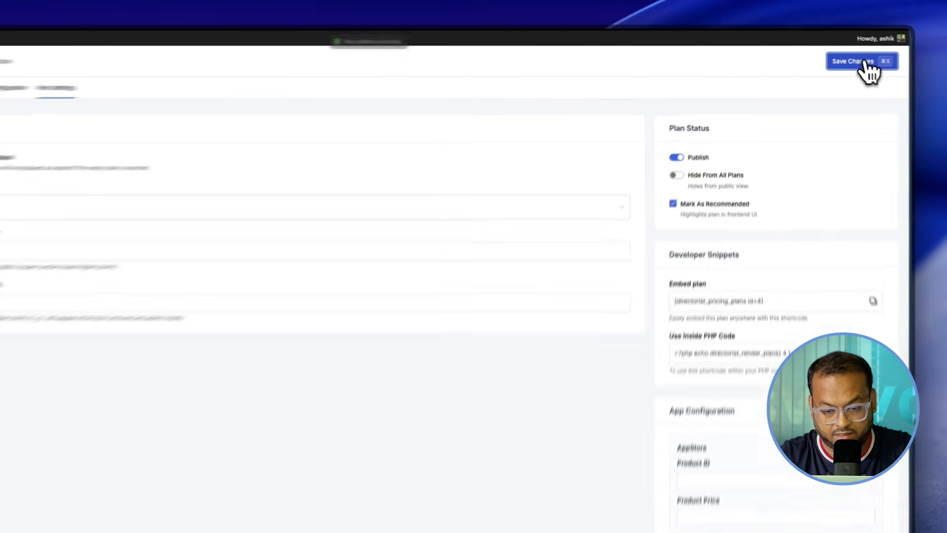
Start a new Restaurant listing on the live site with the Platinum Plan and look through its submission form.
{"action": "left_click", "coordinate": [104, 37]}
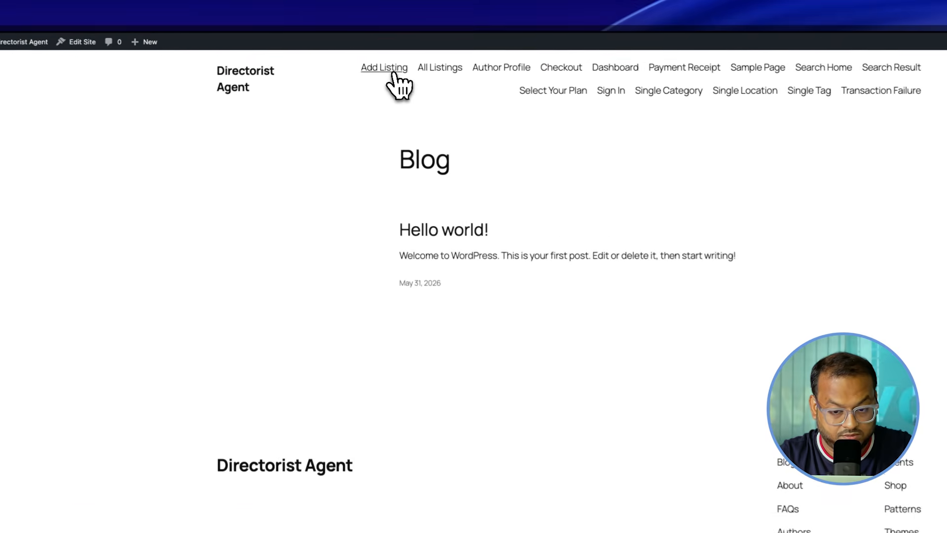
{"action": "left_click", "coordinate": [373, 63]}
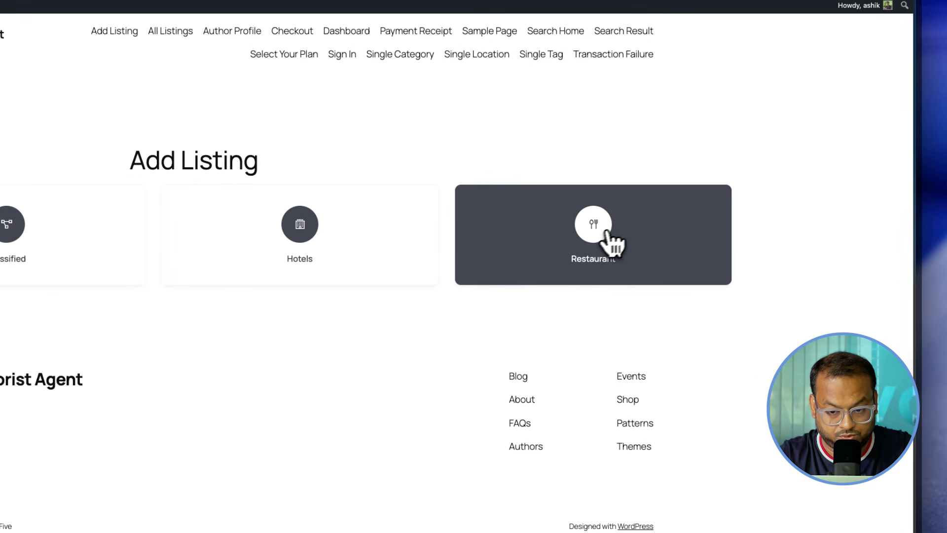
{"action": "left_click", "coordinate": [689, 202]}
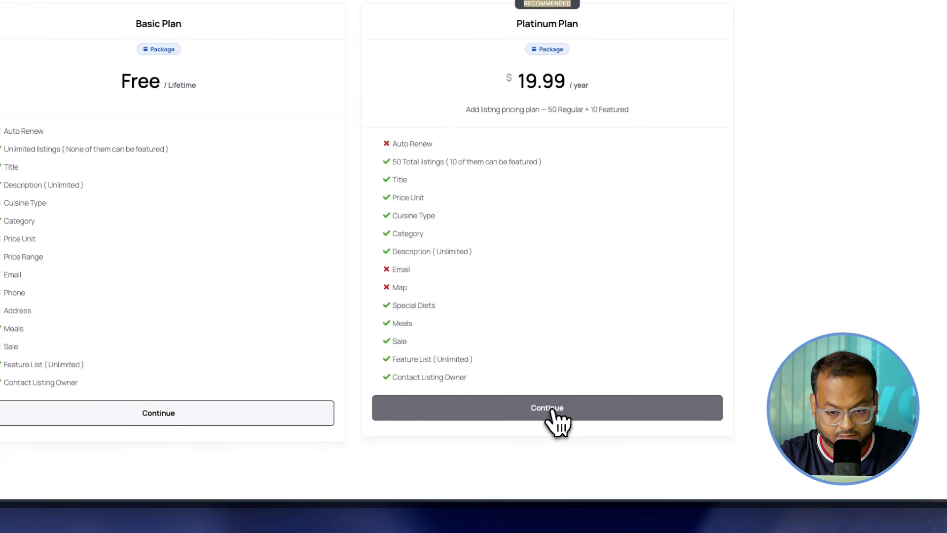
{"action": "left_click", "coordinate": [549, 410]}
{"action": "scroll", "coordinate": [491, 429], "scroll_direction": "down", "scroll_amount": 15}
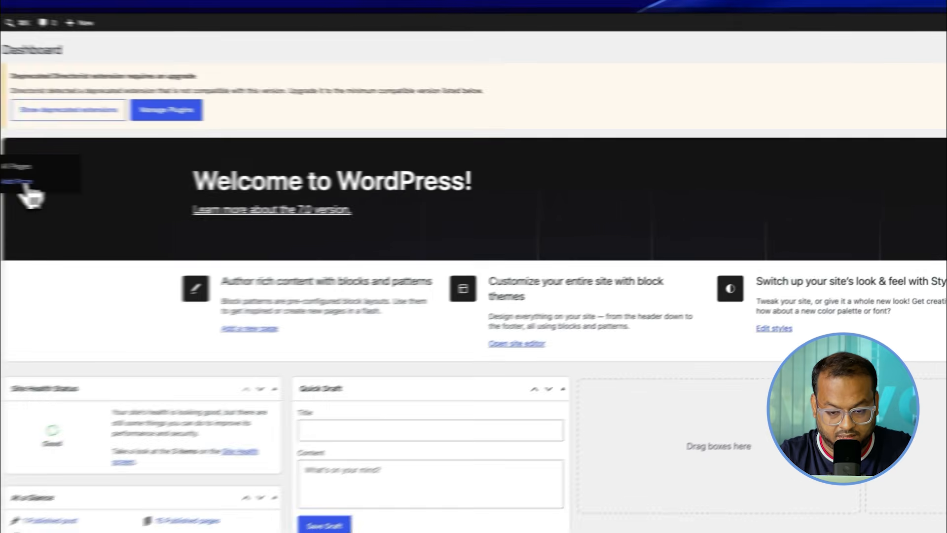
Create and publish a page titled "Select Your Plan" containing a Shortcode block with [directorist_pricing_plans].
{"action": "left_click", "coordinate": [146, 190]}
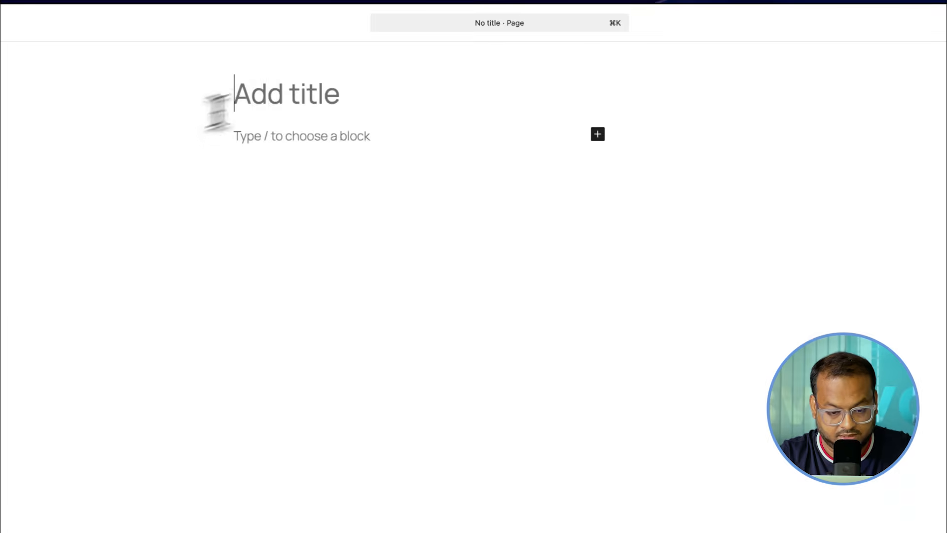
{"action": "type", "text": "Select Your Plan"}
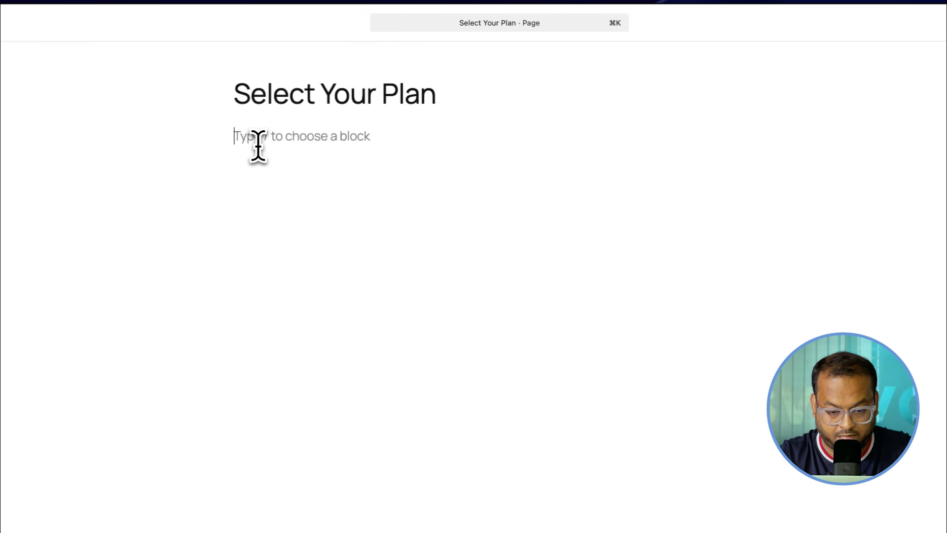
{"action": "type", "text": "/sh"}
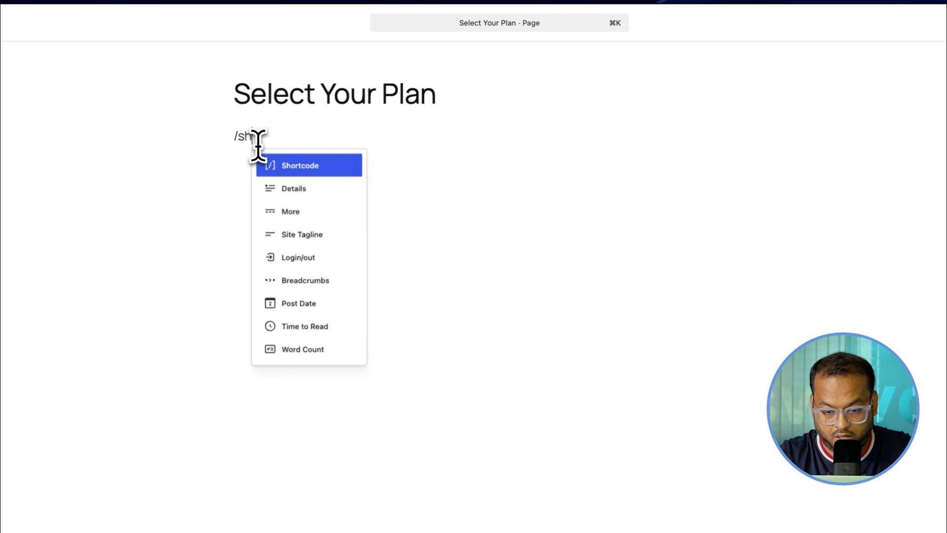
{"action": "key", "text": "Return"}
{"action": "type", "text": "[directorist_pricing_plans]"}
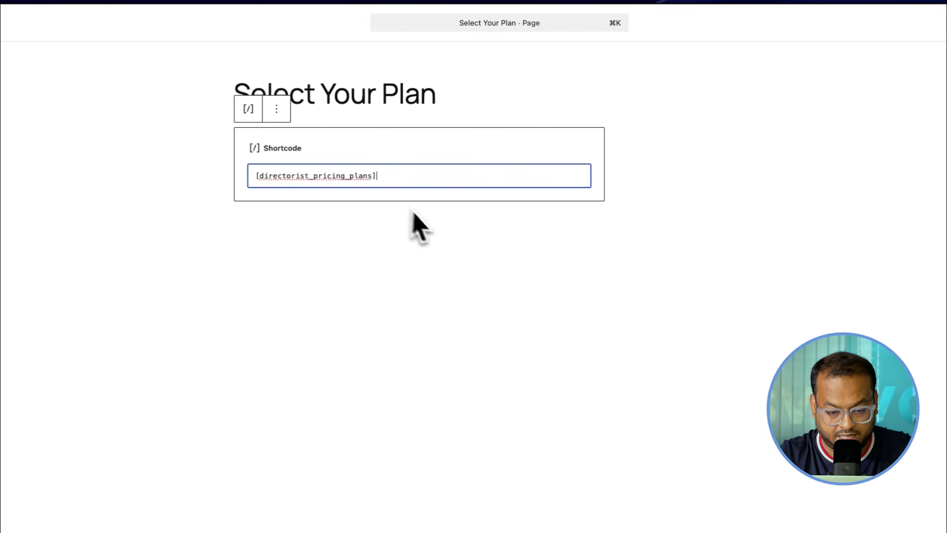
{"action": "left_click", "coordinate": [876, 47]}
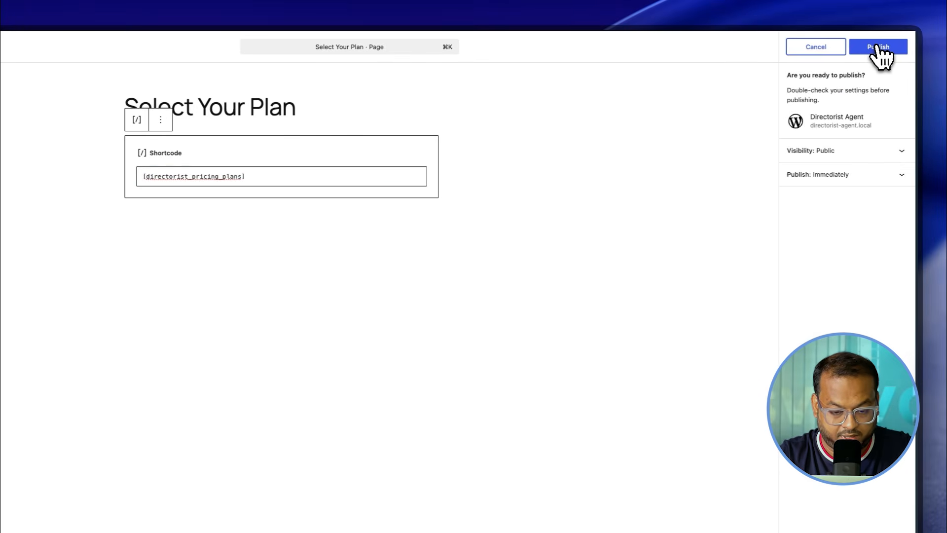
{"action": "left_click", "coordinate": [877, 47]}
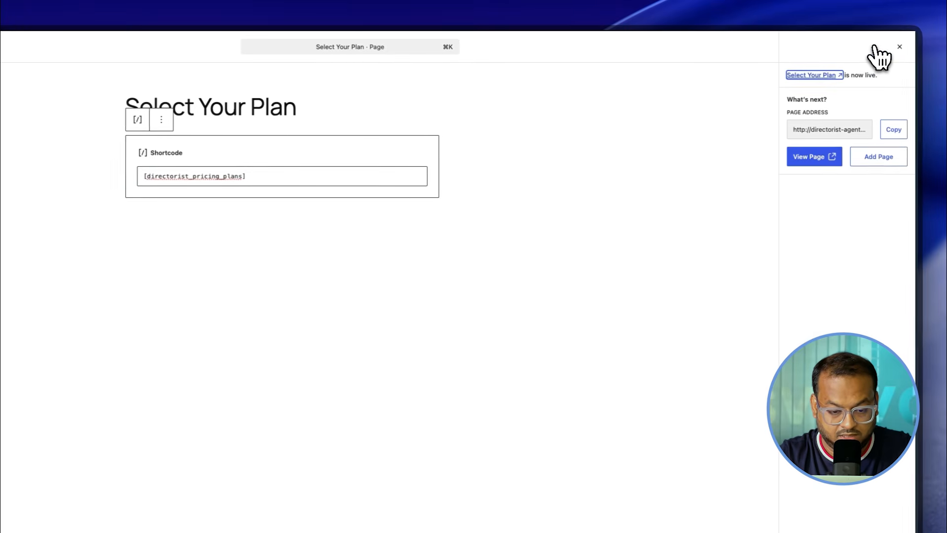
View the published Select Your Plan page and examine the Platinum Plus Plan and Platinum Plan cards.
{"action": "left_click", "coordinate": [813, 158]}
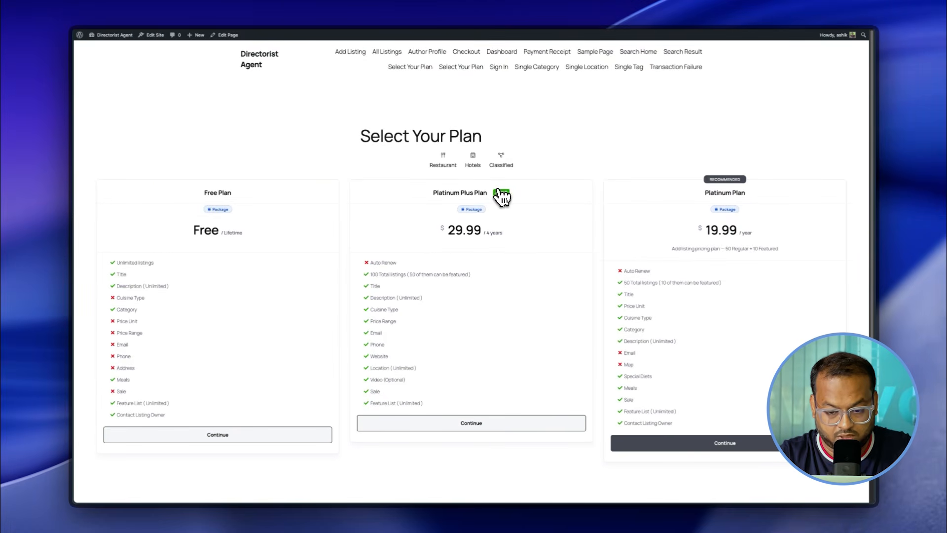
{"action": "left_click_drag", "start_coordinate": [204, 193], "coordinate": [237, 193]}
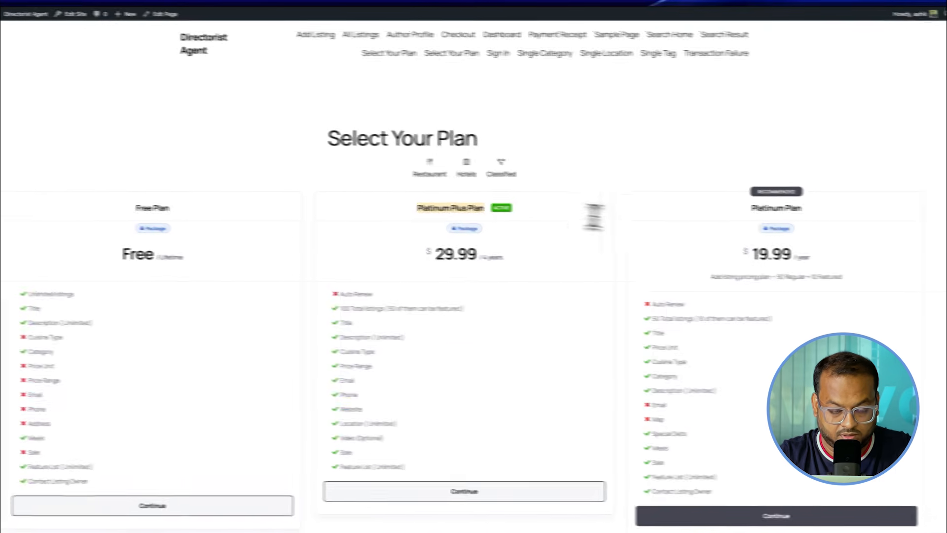
{"action": "left_click_drag", "start_coordinate": [752, 211], "coordinate": [806, 214]}
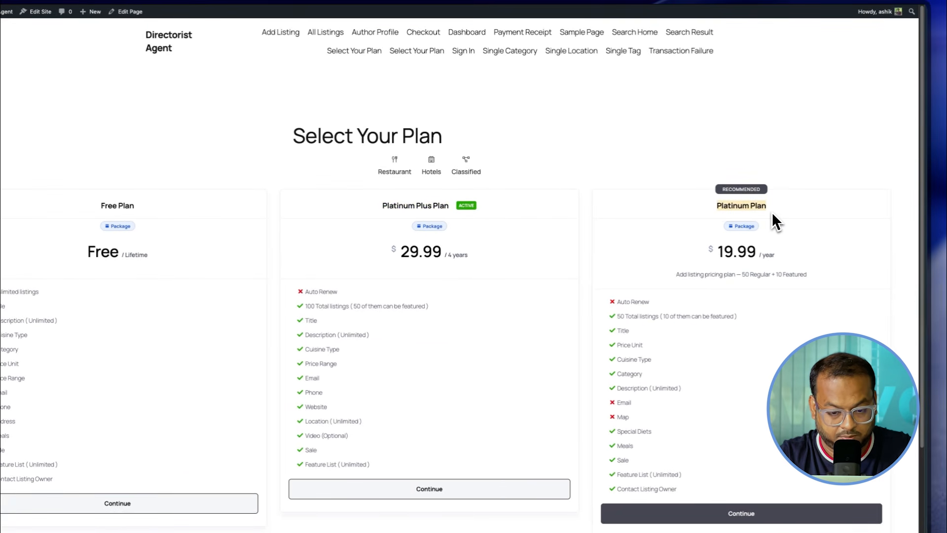
{"action": "left_click", "coordinate": [752, 209]}
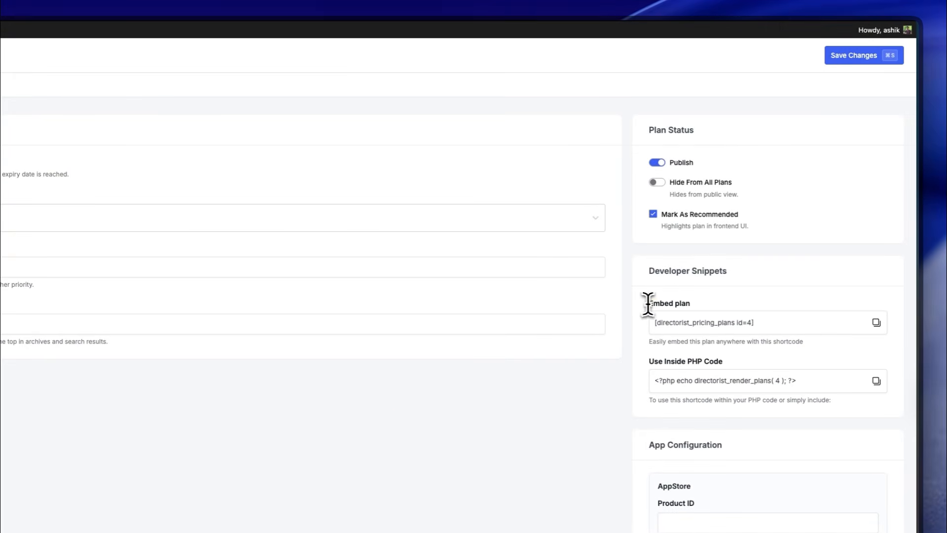
Examine the embed shortcode and its description in the plan's developer snippets.
{"action": "left_click", "coordinate": [682, 306]}
{"action": "left_click_drag", "start_coordinate": [648, 343], "coordinate": [706, 344]}
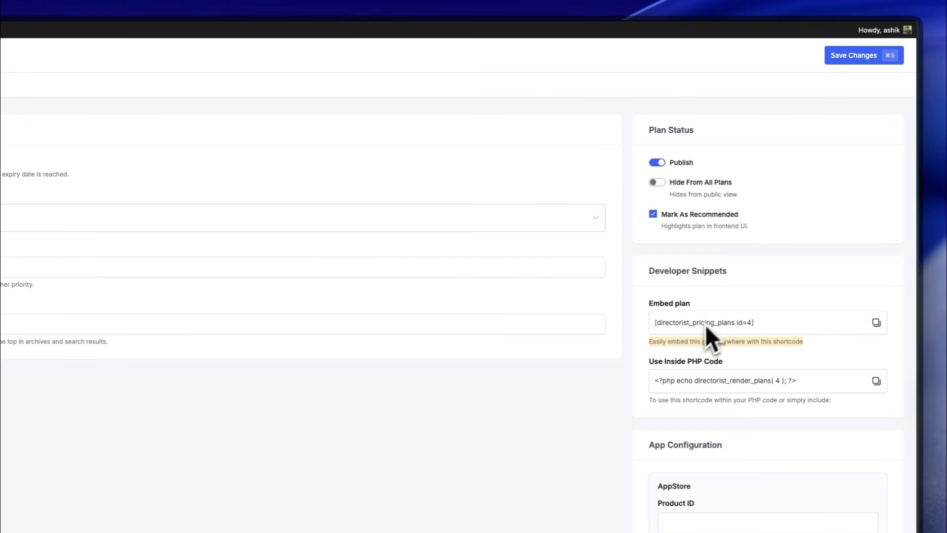
{"action": "left_click", "coordinate": [662, 323]}
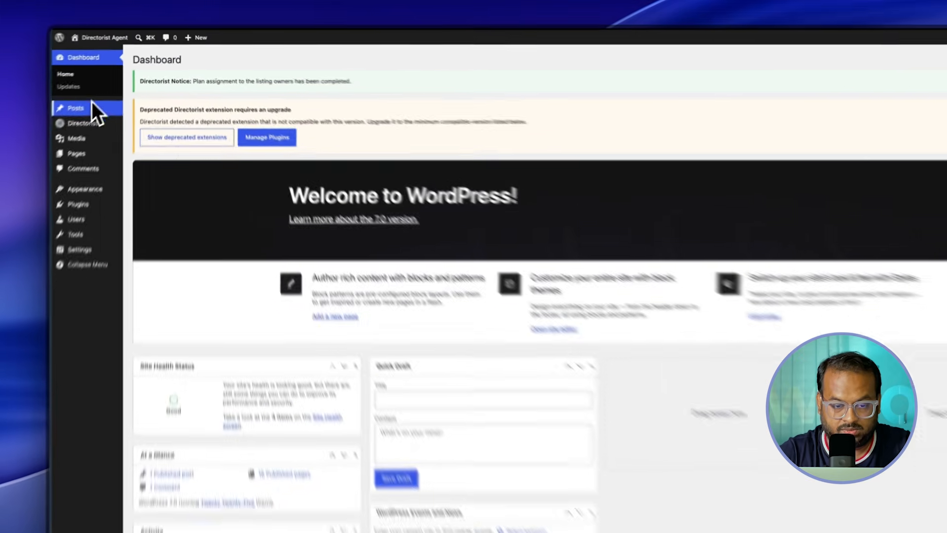
Assign Select Your Plan as the Pricing Plans Page in Directorist's page setup settings and save the changes.
{"action": "mouse_move", "coordinate": [104, 99]}
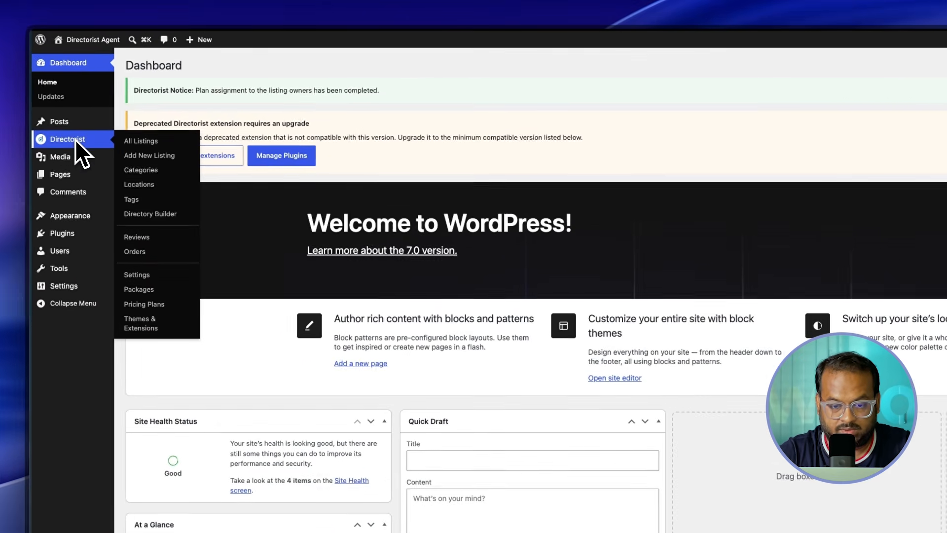
{"action": "left_click", "coordinate": [152, 277]}
{"action": "left_click", "coordinate": [178, 476]}
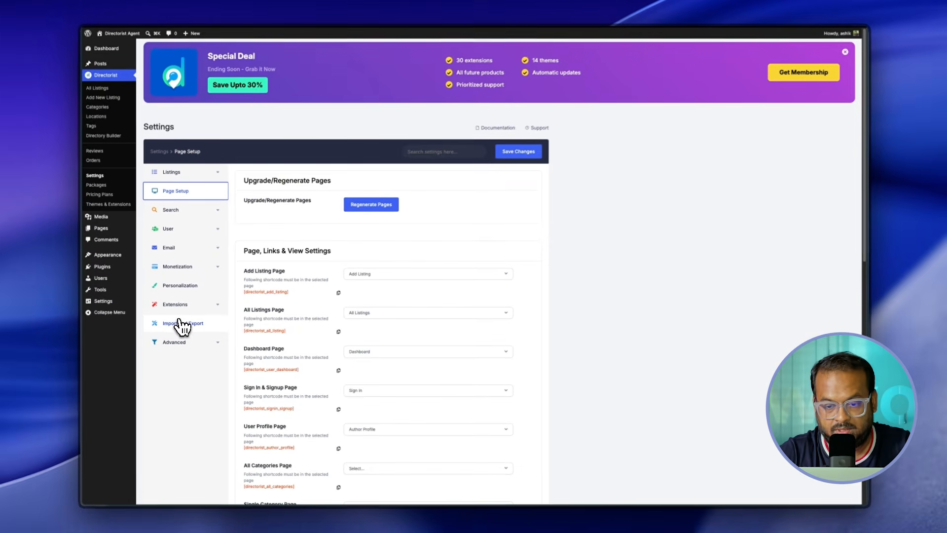
{"action": "scroll", "coordinate": [276, 394], "scroll_direction": "down", "scroll_amount": 15}
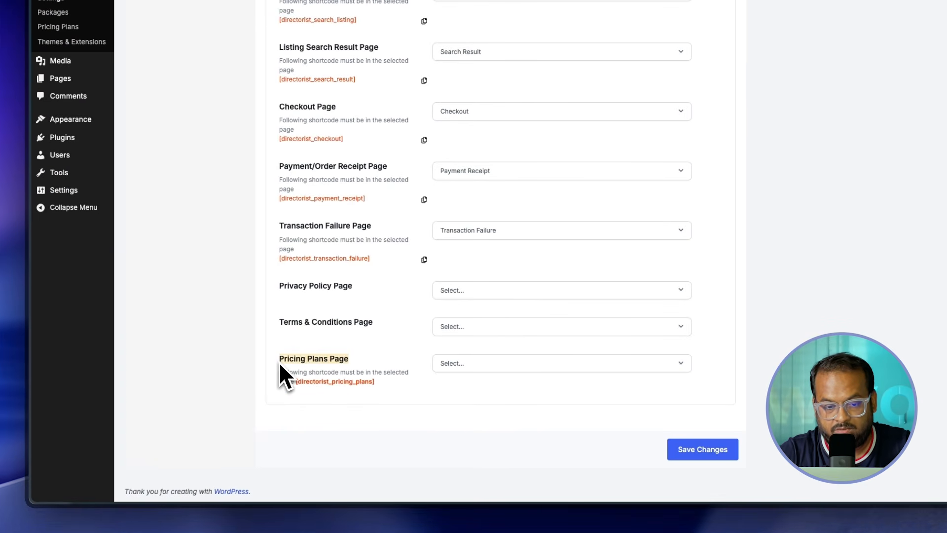
{"action": "left_click", "coordinate": [466, 366]}
{"action": "scroll", "coordinate": [479, 429], "scroll_direction": "down", "scroll_amount": 5}
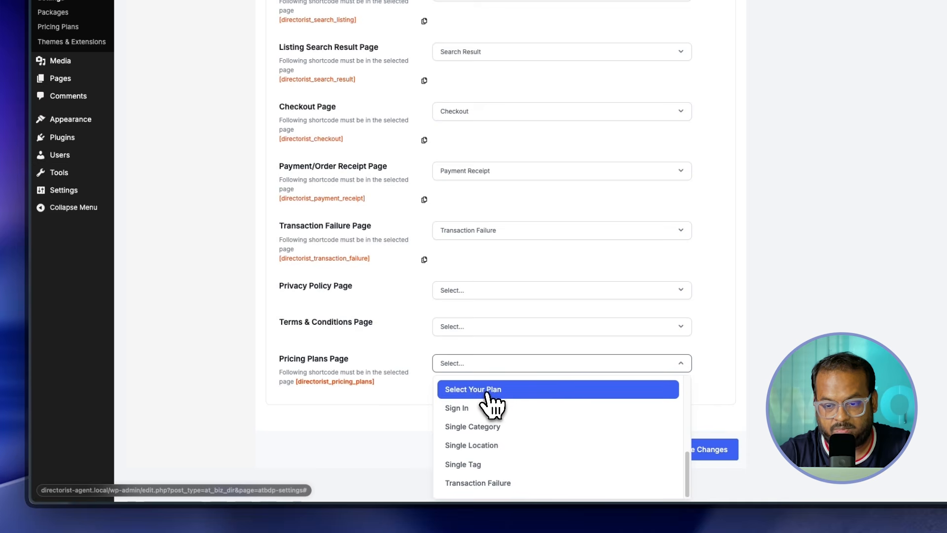
{"action": "left_click", "coordinate": [487, 393]}
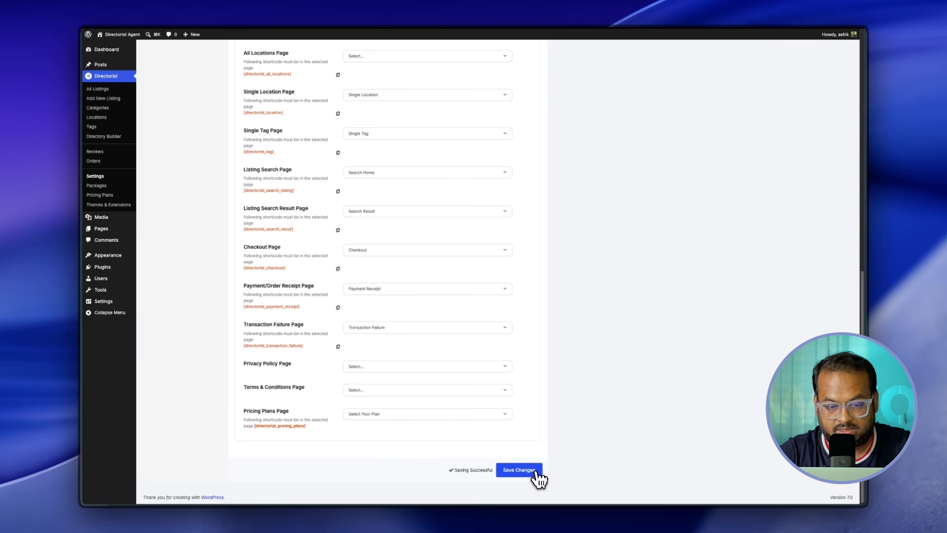
Review the page setup assignments, checking the choices for the Checkout Page and the Payment/Order Receipt Page.
{"action": "left_click", "coordinate": [366, 251]}
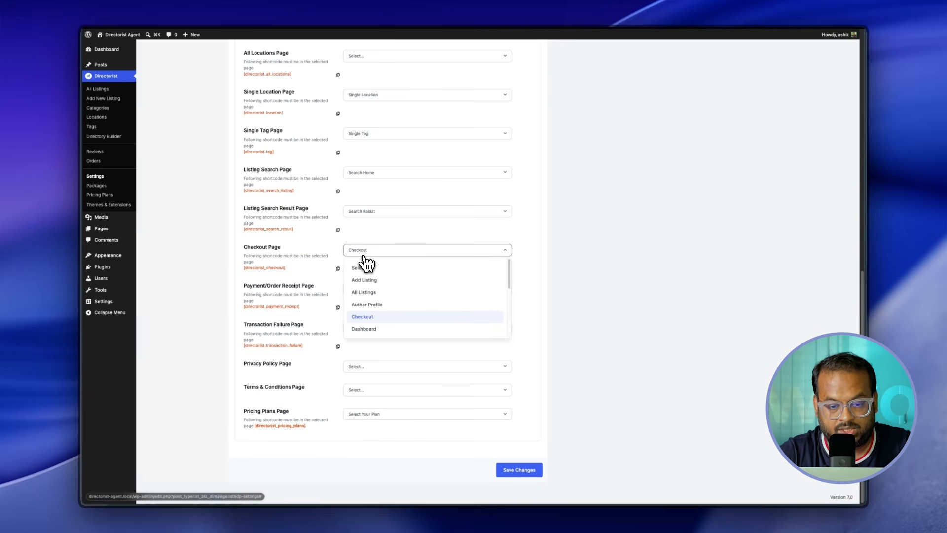
{"action": "left_click", "coordinate": [371, 320]}
{"action": "left_click", "coordinate": [376, 296]}
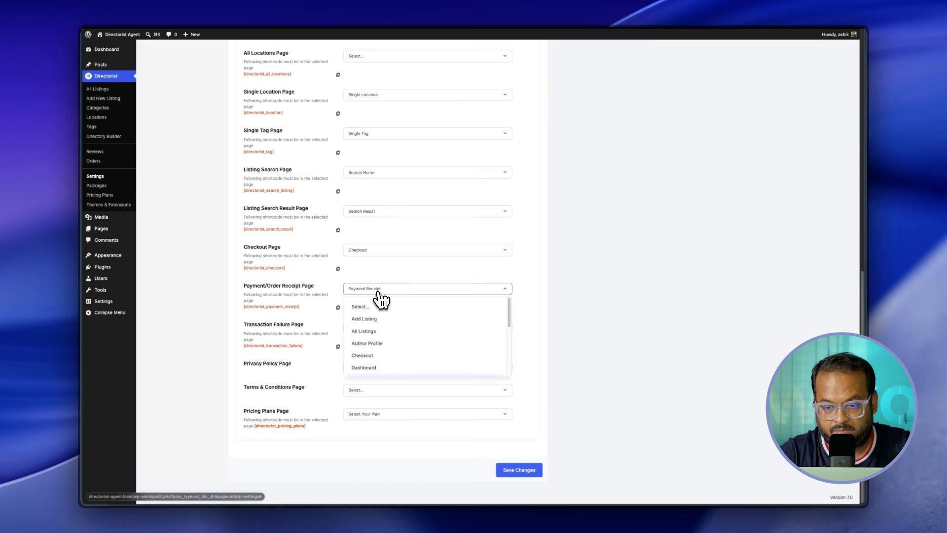
{"action": "left_click", "coordinate": [379, 294]}
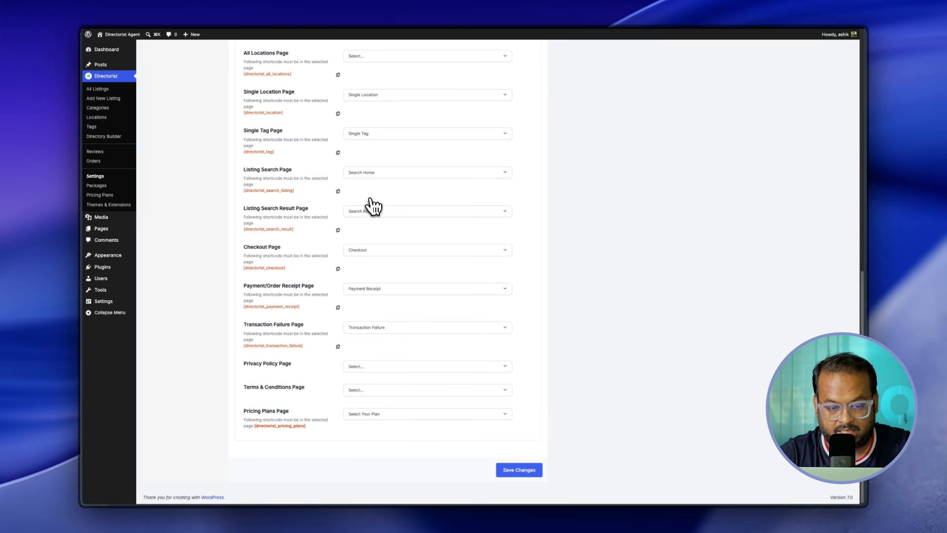
{"action": "scroll", "coordinate": [371, 207], "scroll_direction": "up", "scroll_amount": 5}
{"action": "scroll", "coordinate": [383, 280], "scroll_direction": "up", "scroll_amount": 6}
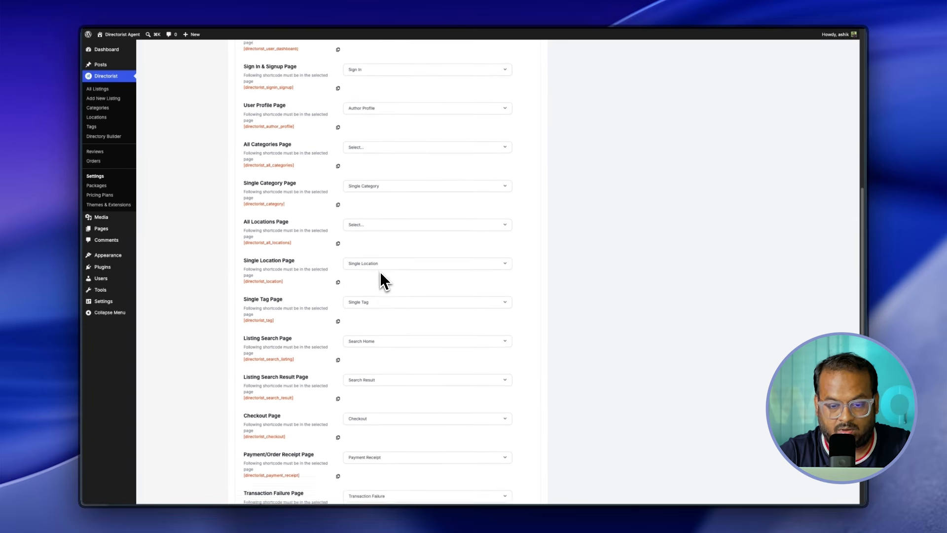
{"action": "scroll", "coordinate": [380, 276], "scroll_direction": "up", "scroll_amount": 4}
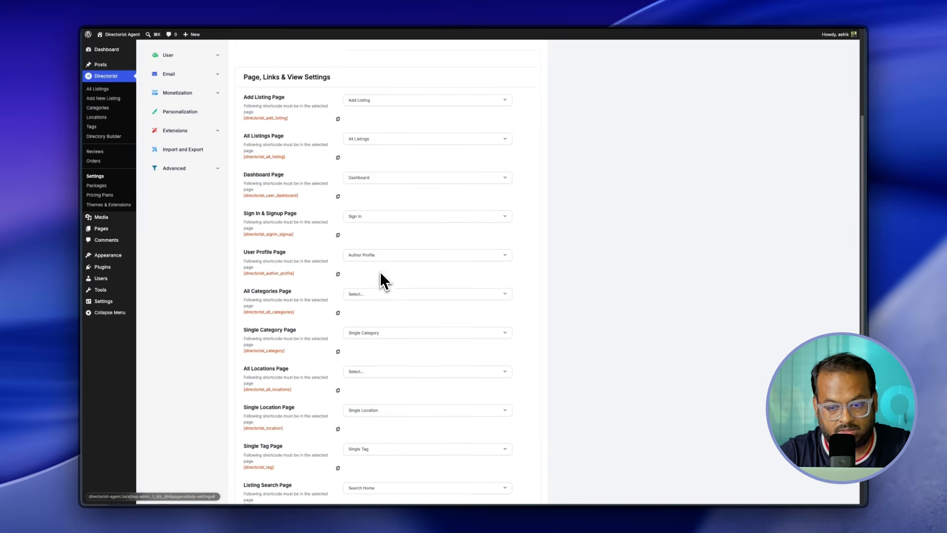
{"action": "scroll", "coordinate": [380, 276], "scroll_direction": "down", "scroll_amount": 10}
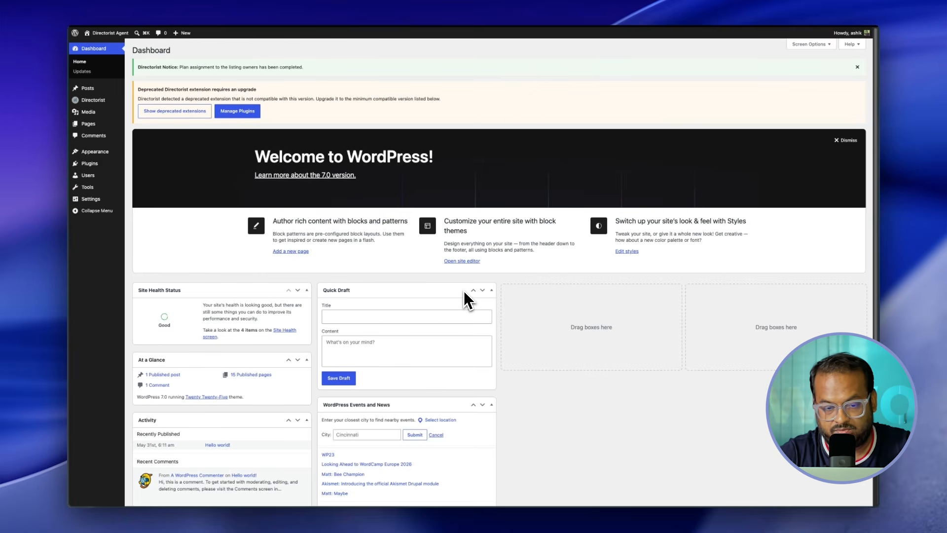
Open the Restaurant directory for editing in the Directory Builder.
{"action": "mouse_move", "coordinate": [106, 101]}
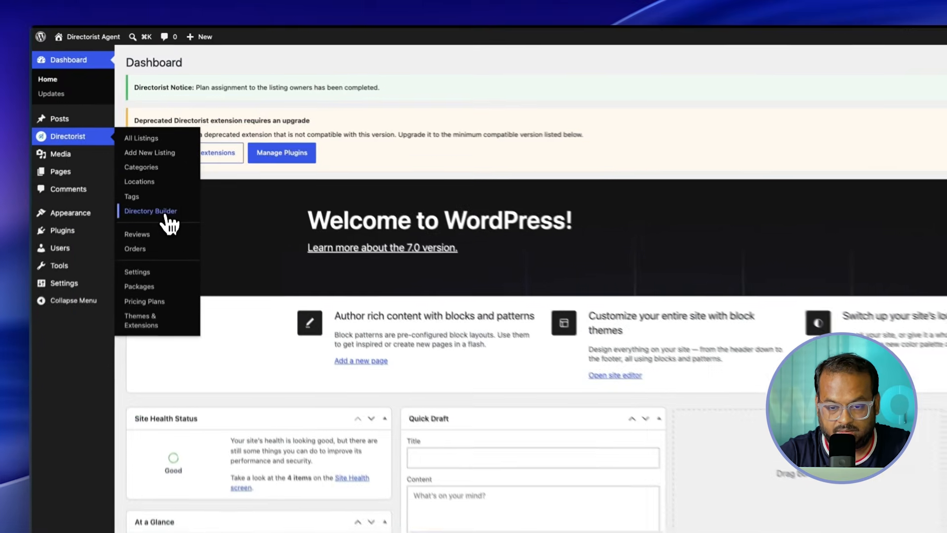
{"action": "left_click", "coordinate": [148, 150]}
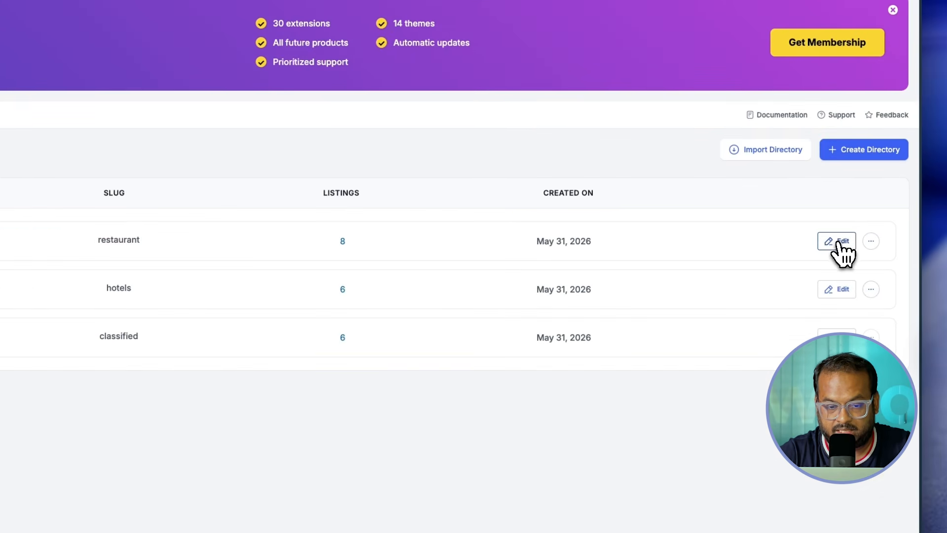
{"action": "left_click", "coordinate": [838, 243]}
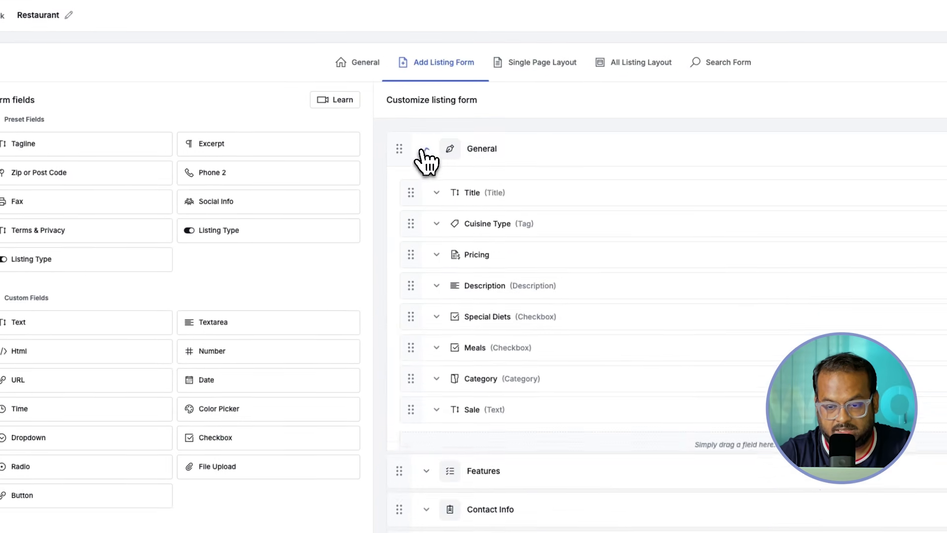
Add the Listing Type preset field above Title in the General section of the listing form and update the directory.
{"action": "left_click", "coordinate": [426, 138]}
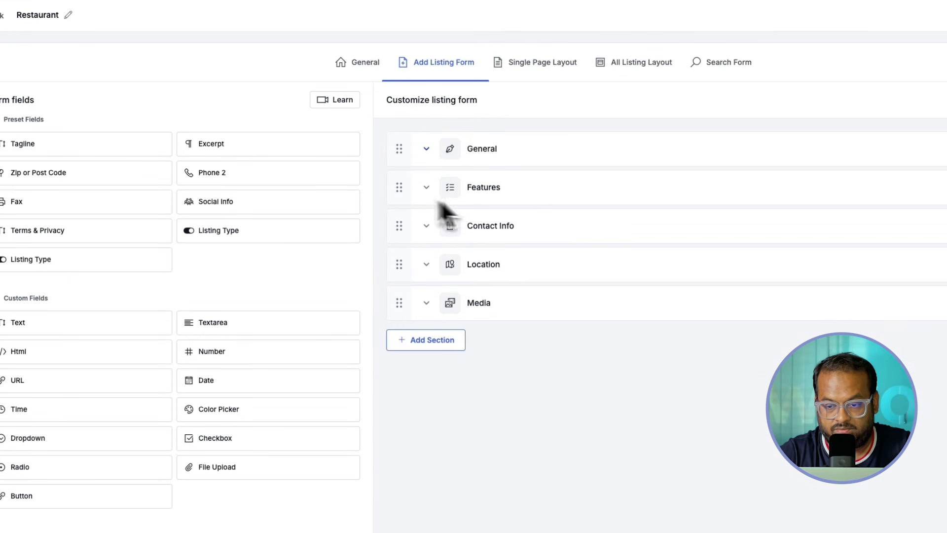
{"action": "left_click", "coordinate": [427, 149]}
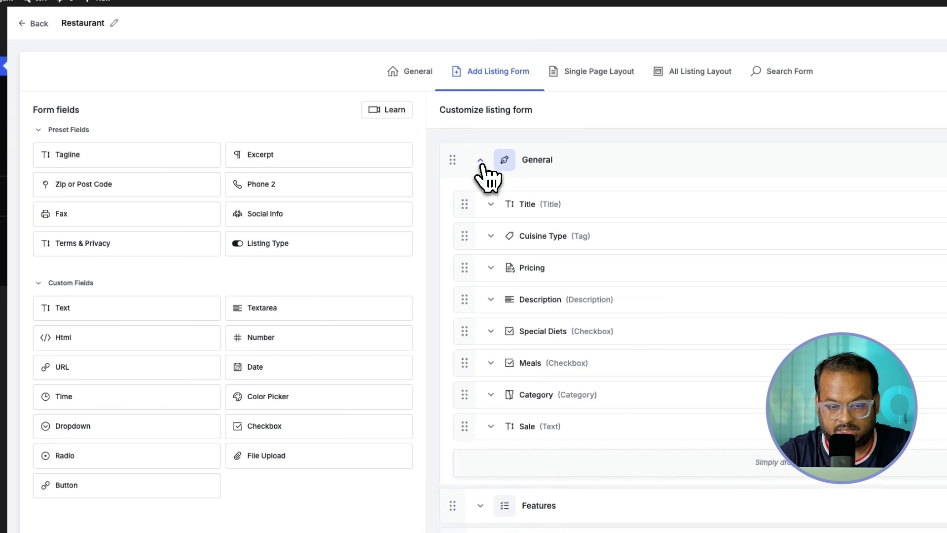
{"action": "left_click_drag", "start_coordinate": [302, 245], "coordinate": [532, 205]}
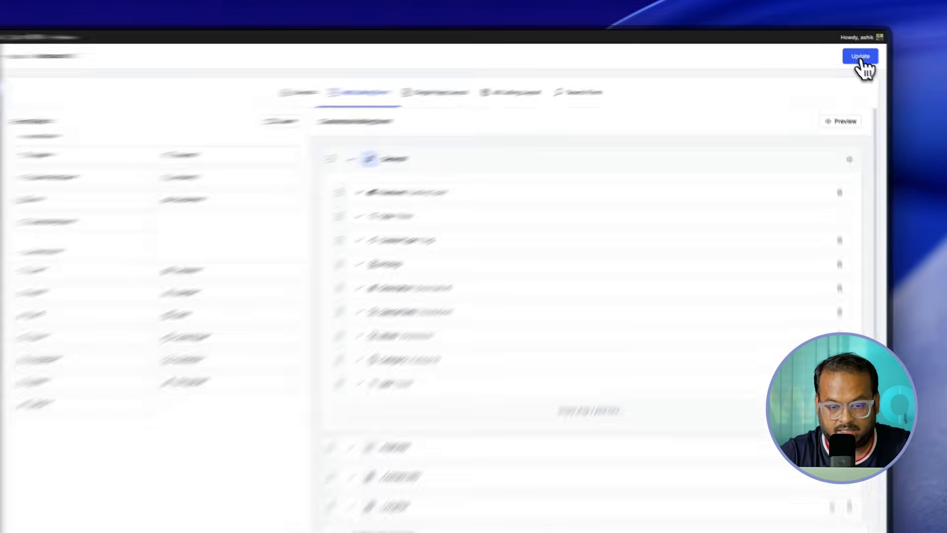
{"action": "left_click", "coordinate": [866, 61]}
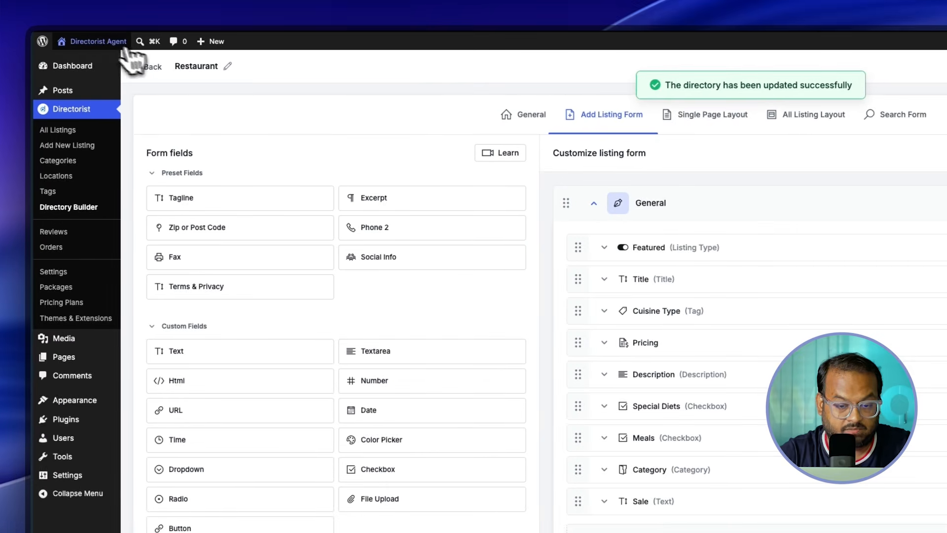
Start a new listing on the live site in the Restaurant directory with the Platinum Plan.
{"action": "left_click", "coordinate": [94, 43]}
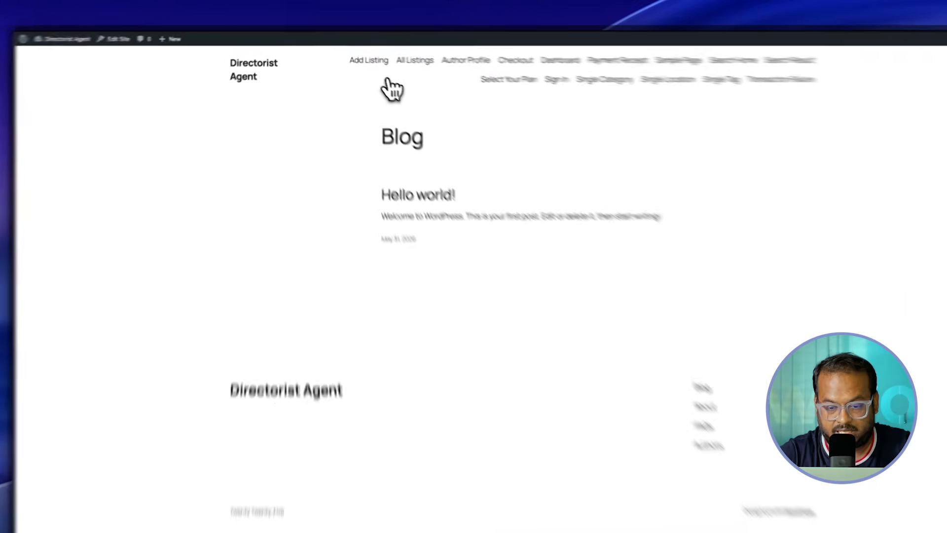
{"action": "left_click", "coordinate": [372, 60]}
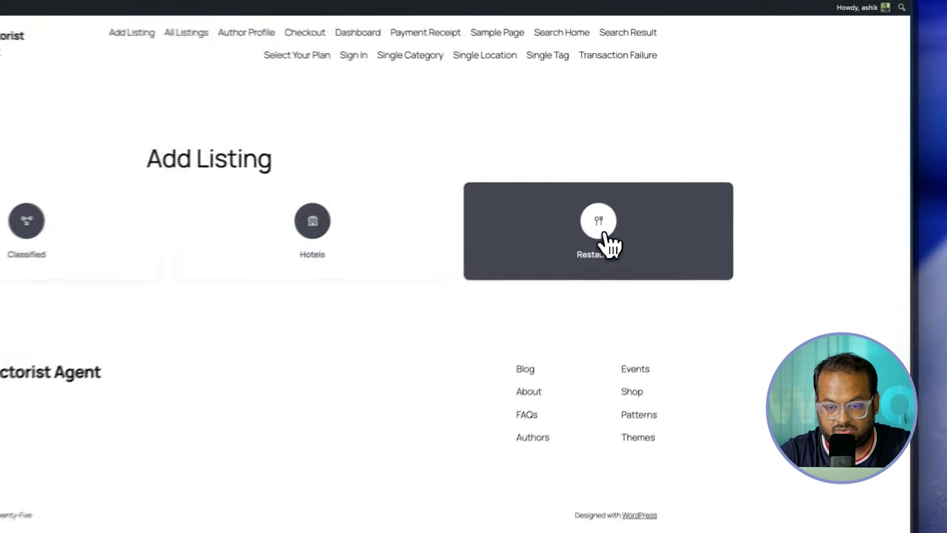
{"action": "left_click", "coordinate": [630, 256]}
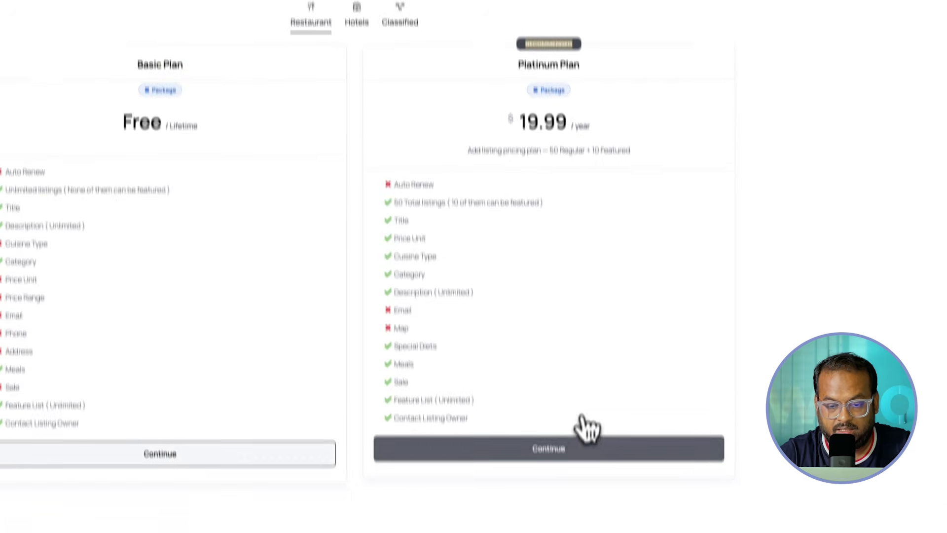
{"action": "left_click", "coordinate": [549, 411]}
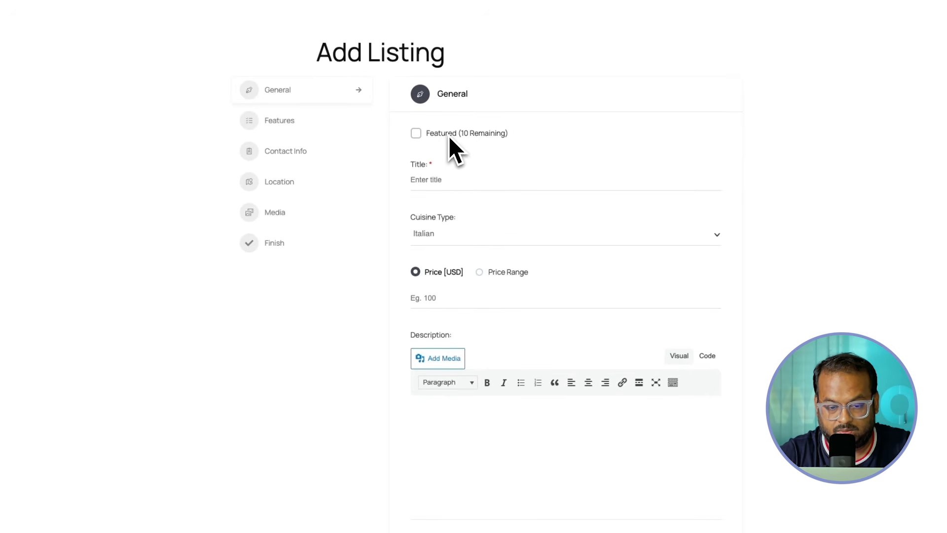
Mark the listing as Featured, title it "review the listing", and save it for preview.
{"action": "left_click", "coordinate": [416, 134]}
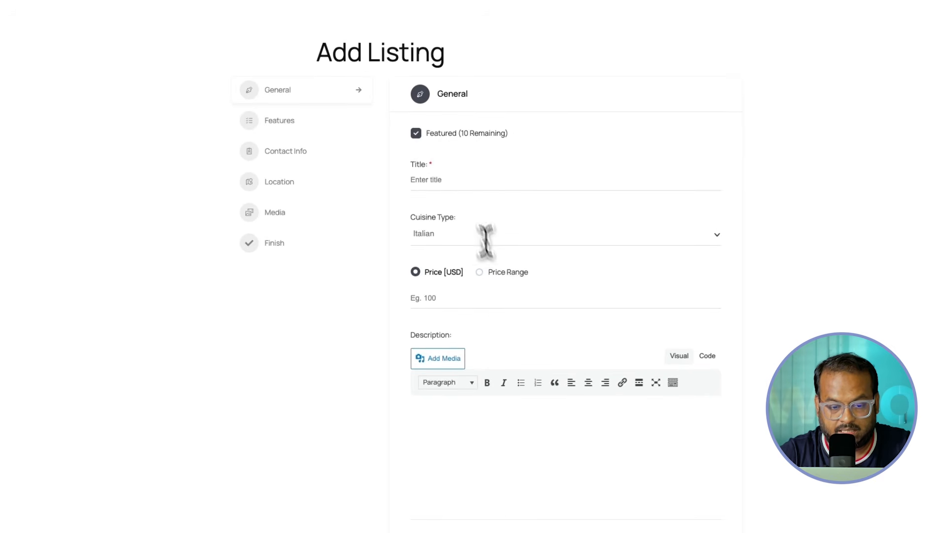
{"action": "left_click", "coordinate": [469, 184]}
{"action": "left_click", "coordinate": [491, 207]}
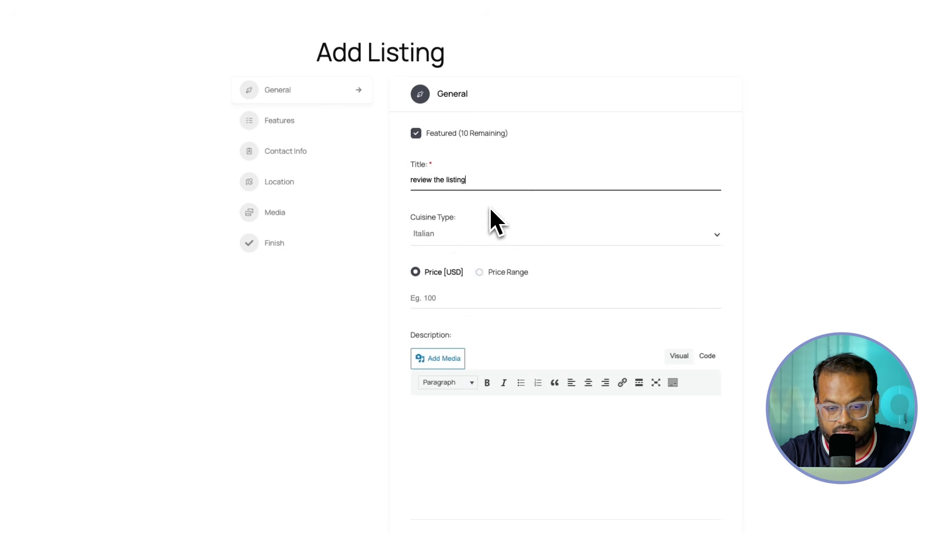
{"action": "scroll", "coordinate": [493, 434], "scroll_direction": "down", "scroll_amount": 4}
{"action": "scroll", "coordinate": [489, 421], "scroll_direction": "down", "scroll_amount": 20}
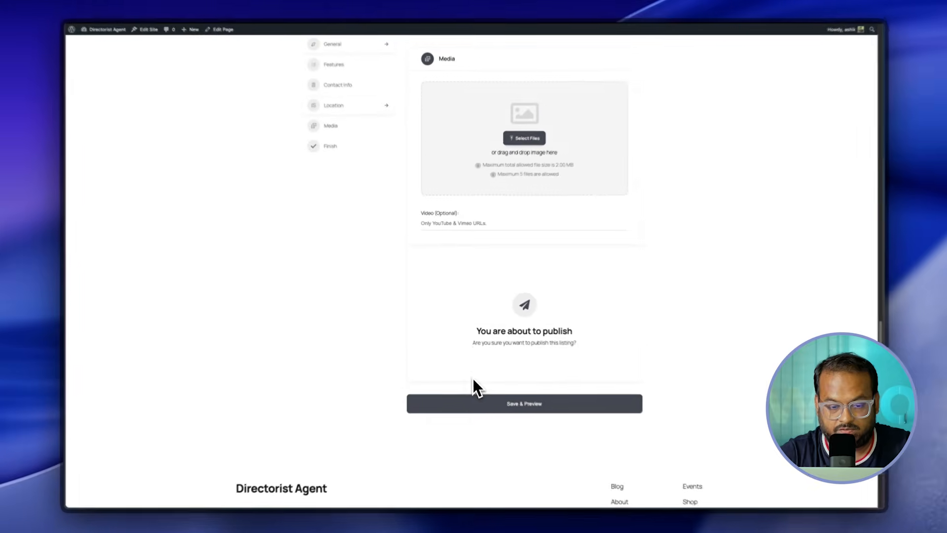
{"action": "scroll", "coordinate": [486, 182], "scroll_direction": "up", "scroll_amount": 4}
{"action": "scroll", "coordinate": [490, 191], "scroll_direction": "down", "scroll_amount": 1}
{"action": "scroll", "coordinate": [494, 227], "scroll_direction": "down", "scroll_amount": 5}
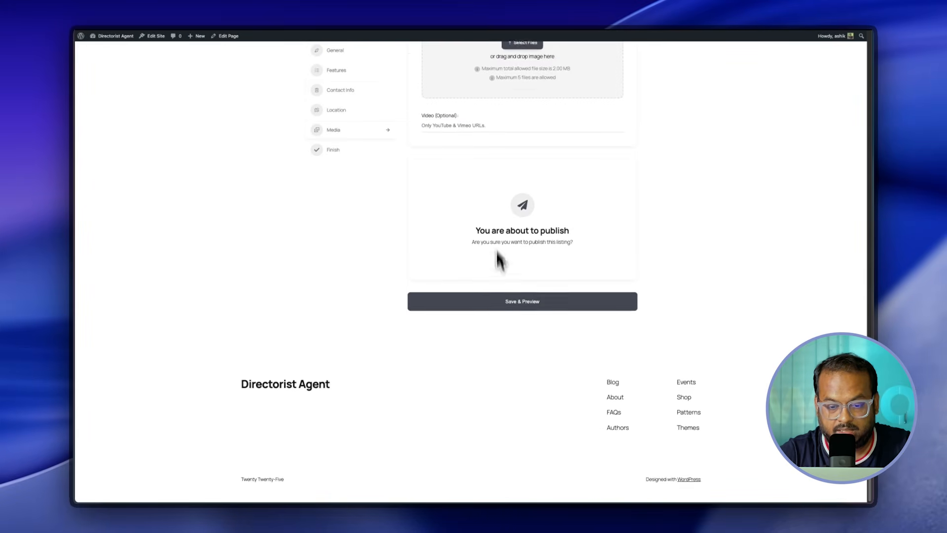
{"action": "left_click", "coordinate": [503, 308]}
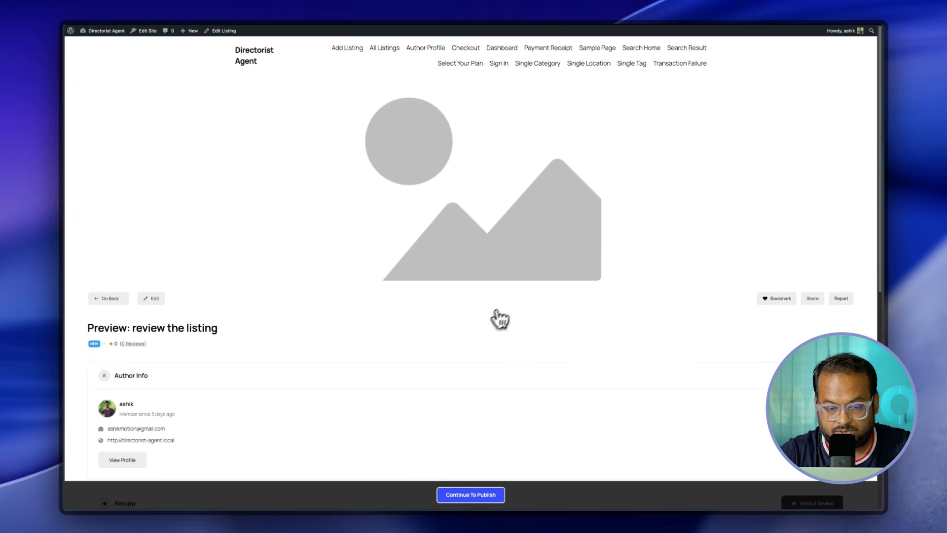
Look over the listing preview and continue to publishing.
{"action": "scroll", "coordinate": [484, 340], "scroll_direction": "down", "scroll_amount": 5}
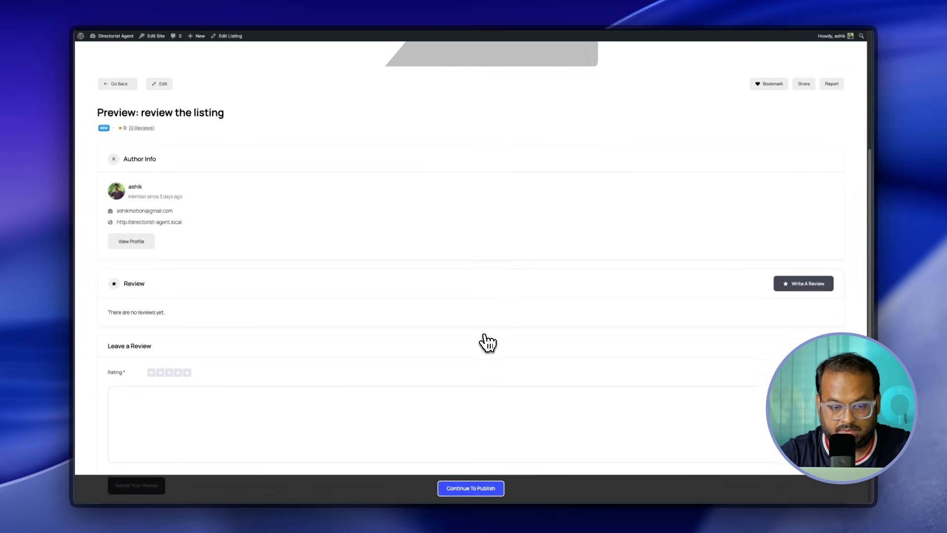
{"action": "scroll", "coordinate": [487, 343], "scroll_direction": "down", "scroll_amount": 4}
{"action": "left_click", "coordinate": [496, 486]}
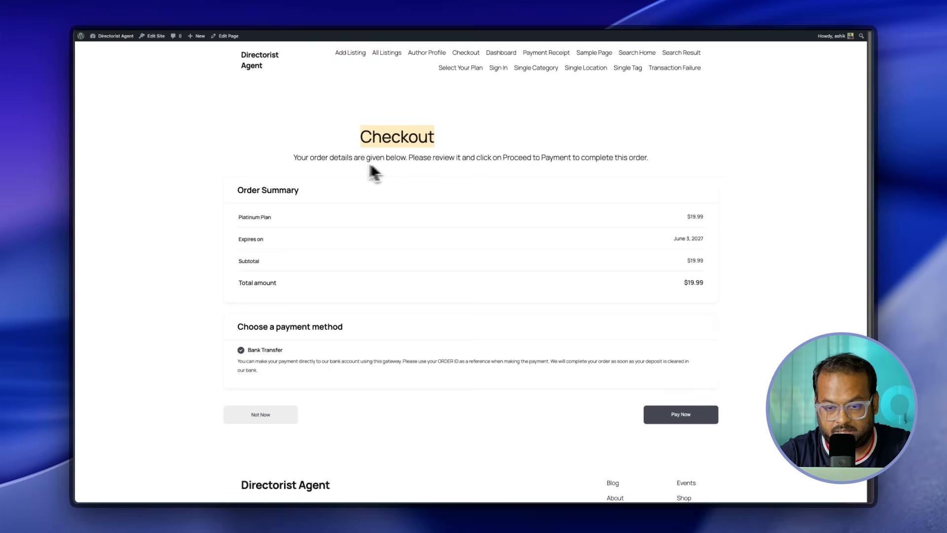
Review the checkout details, place the Platinum Plan order with Bank Transfer, and check the payment receipt.
{"action": "left_click_drag", "start_coordinate": [296, 157], "coordinate": [587, 159]}
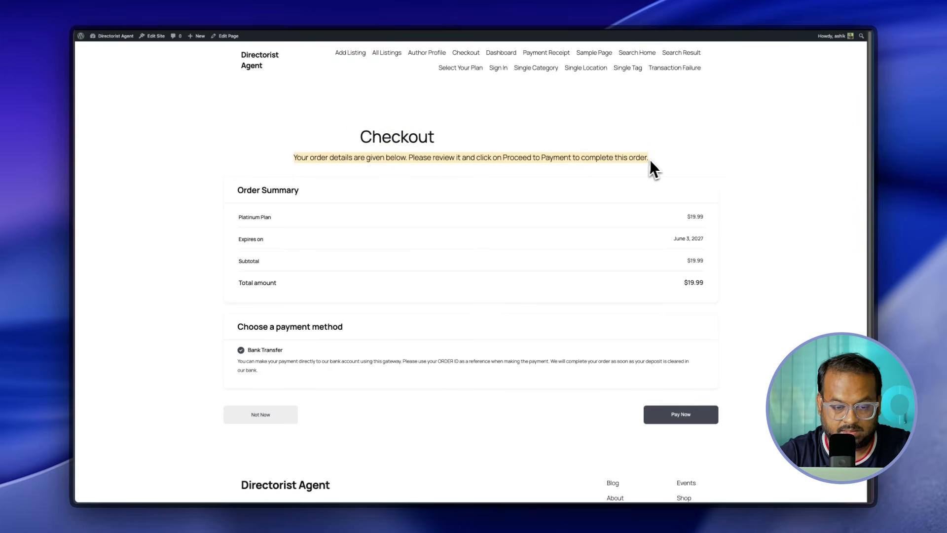
{"action": "left_click", "coordinate": [448, 310]}
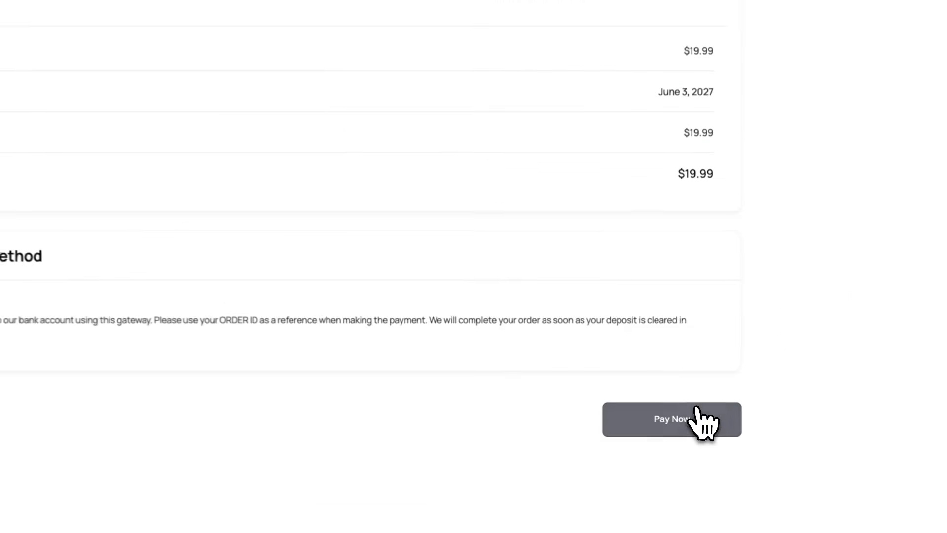
{"action": "left_click", "coordinate": [696, 418]}
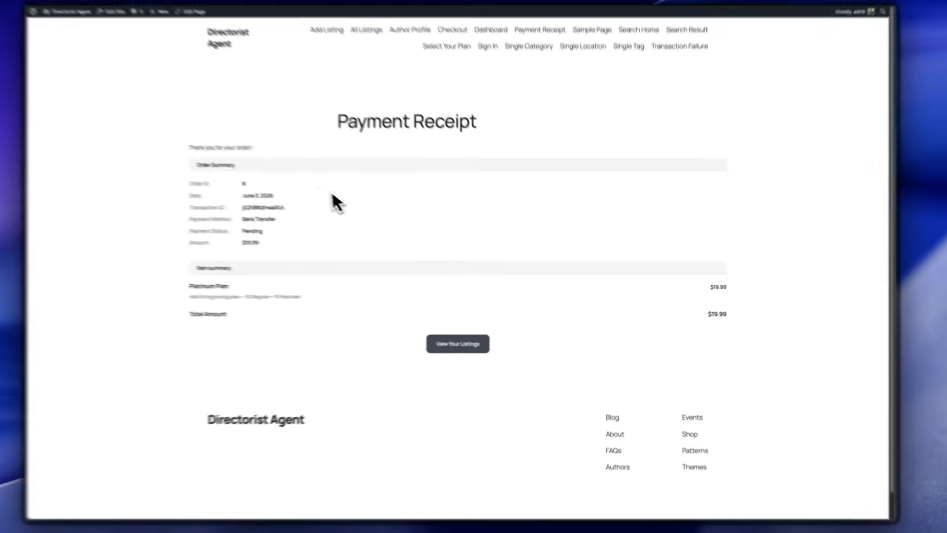
{"action": "left_click_drag", "start_coordinate": [359, 139], "coordinate": [501, 147]}
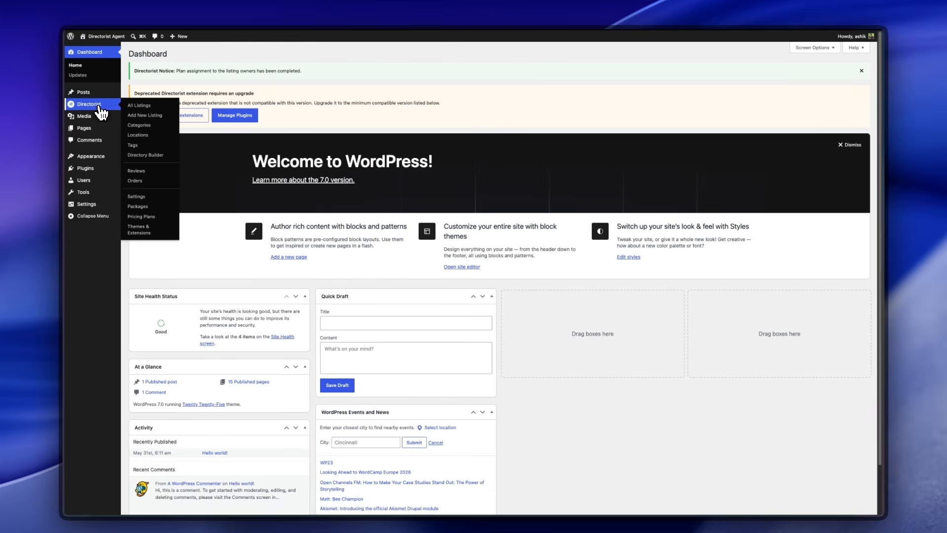
Check the submitted listing's status among all Directorist listings in the admin area, and examine the orders list.
{"action": "left_click", "coordinate": [102, 102]}
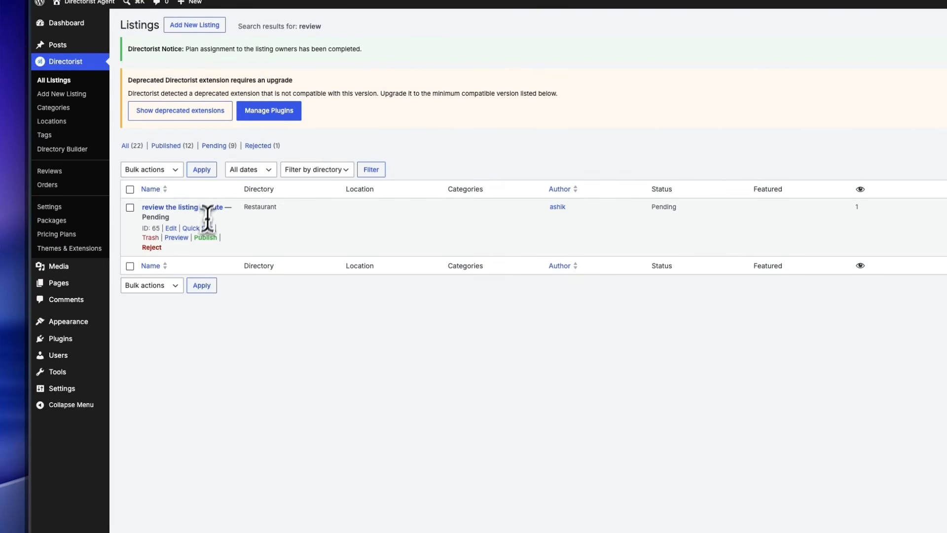
{"action": "left_click", "coordinate": [58, 217]}
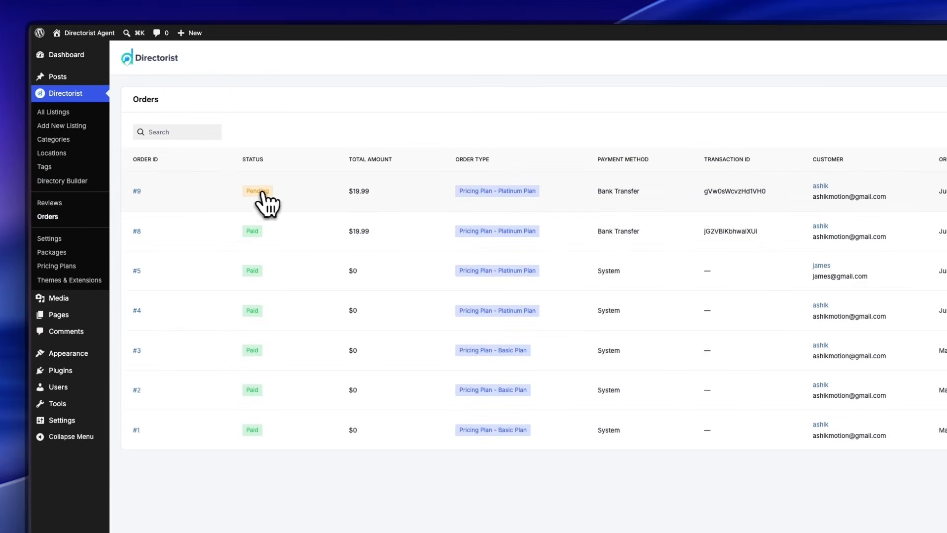
{"action": "left_click", "coordinate": [722, 163]}
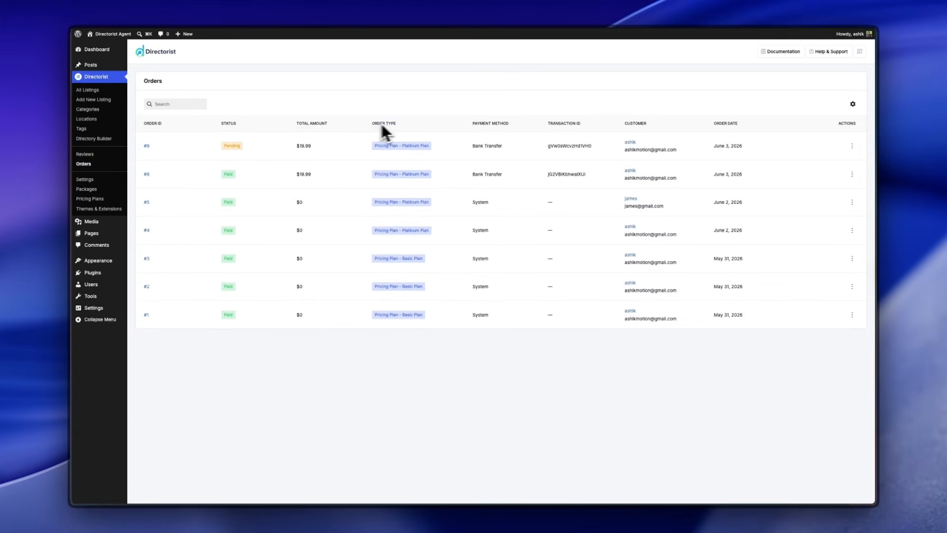
Open the pending Platinum Plan order, set its status to Paid, and save the order.
{"action": "left_click", "coordinate": [852, 146]}
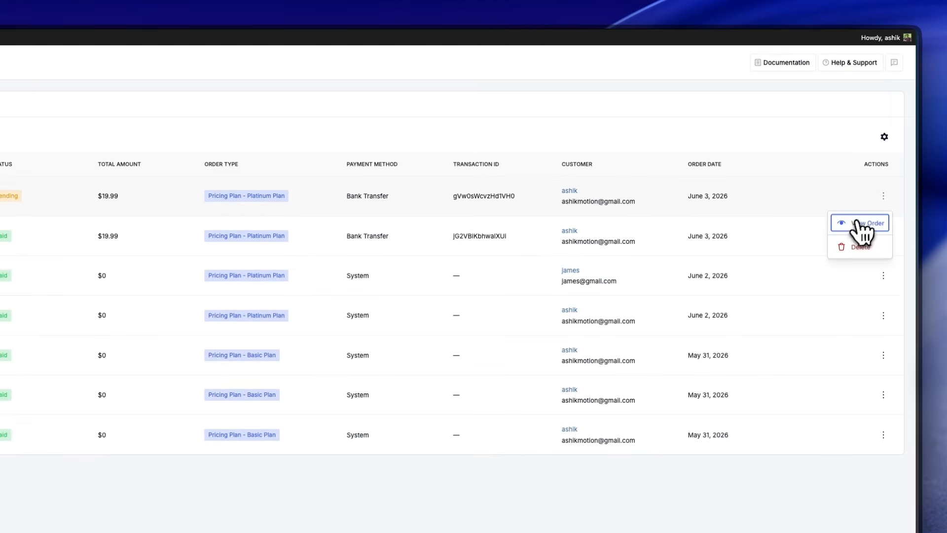
{"action": "left_click", "coordinate": [838, 162]}
{"action": "left_click", "coordinate": [798, 66]}
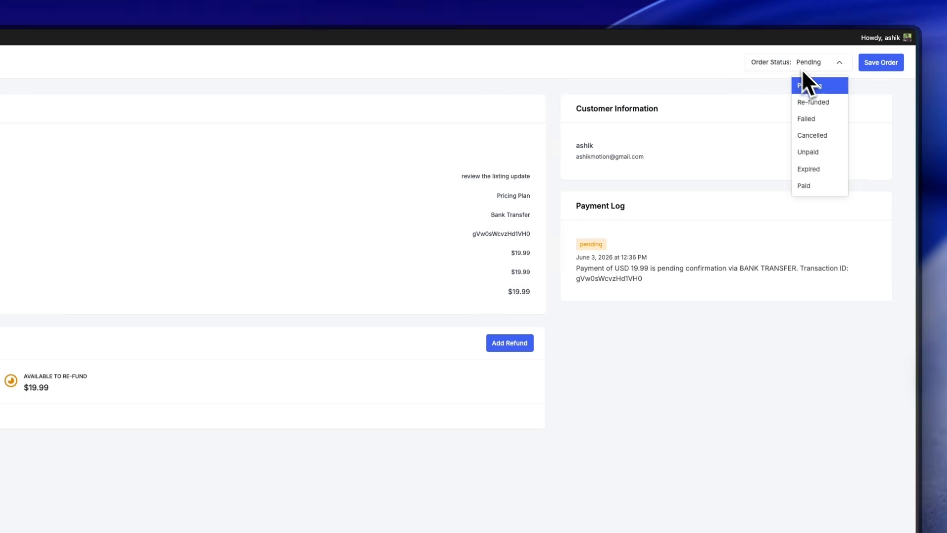
{"action": "left_click", "coordinate": [814, 186]}
{"action": "left_click", "coordinate": [881, 63]}
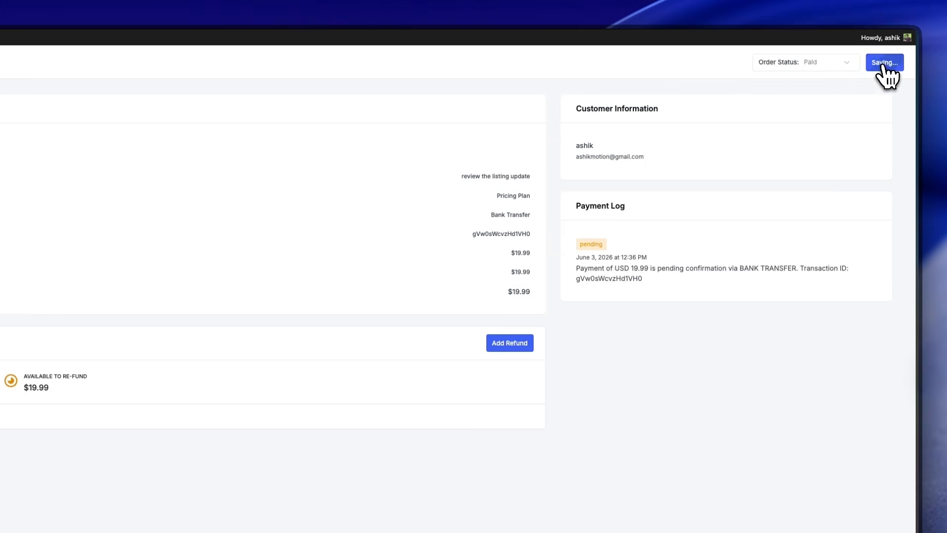
Check the paid listing's status in the admin listings, and its status and expiration date in the live site's Dashboard.
{"action": "left_click", "coordinate": [67, 98]}
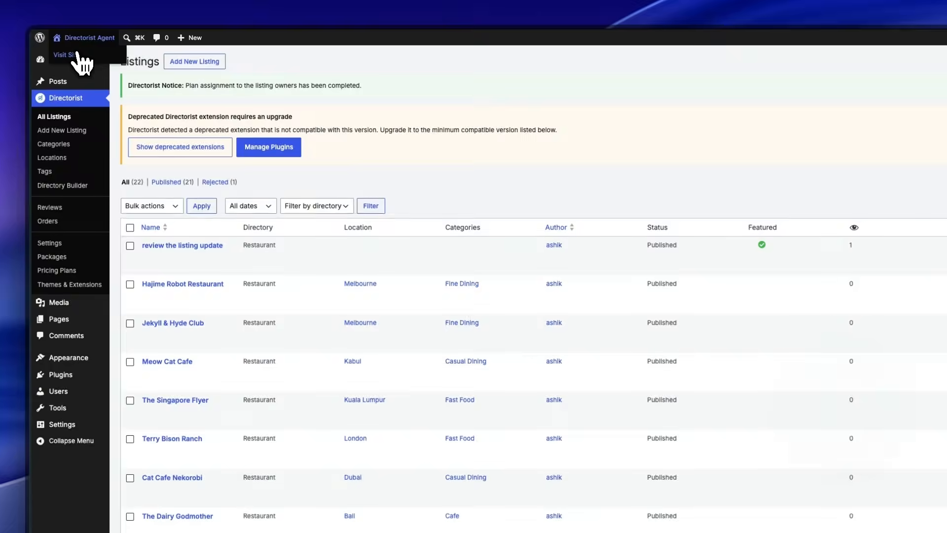
{"action": "left_click", "coordinate": [77, 54]}
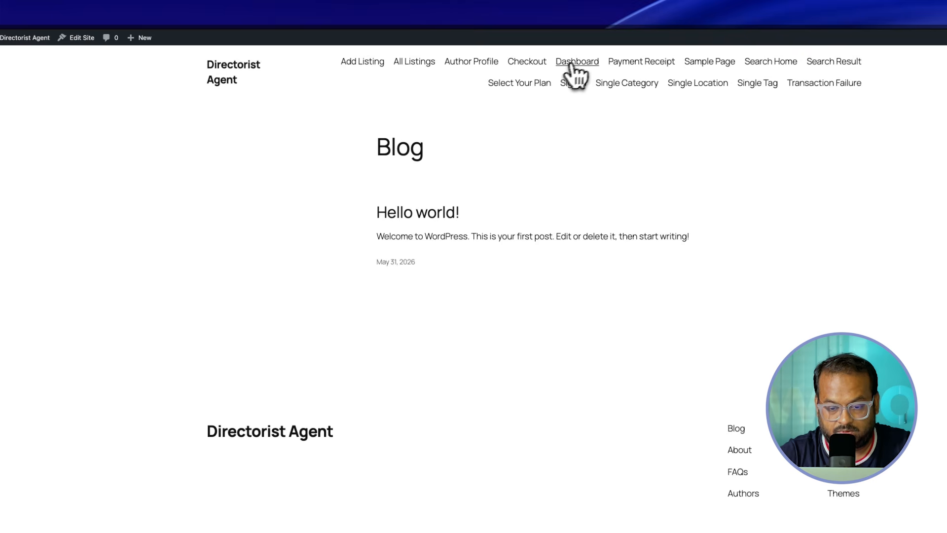
{"action": "left_click", "coordinate": [583, 61]}
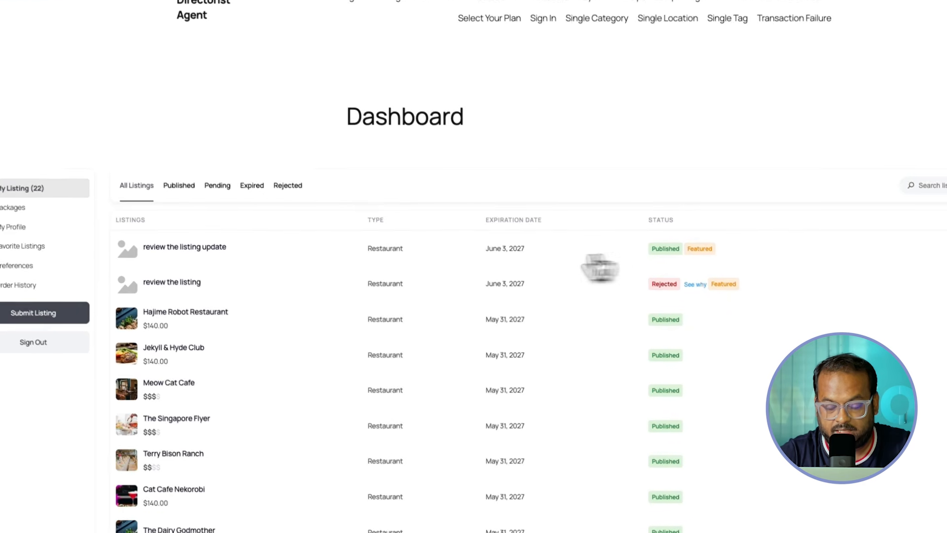
{"action": "left_click_drag", "start_coordinate": [256, 312], "coordinate": [230, 312]}
{"action": "left_click_drag", "start_coordinate": [256, 259], "coordinate": [192, 259]}
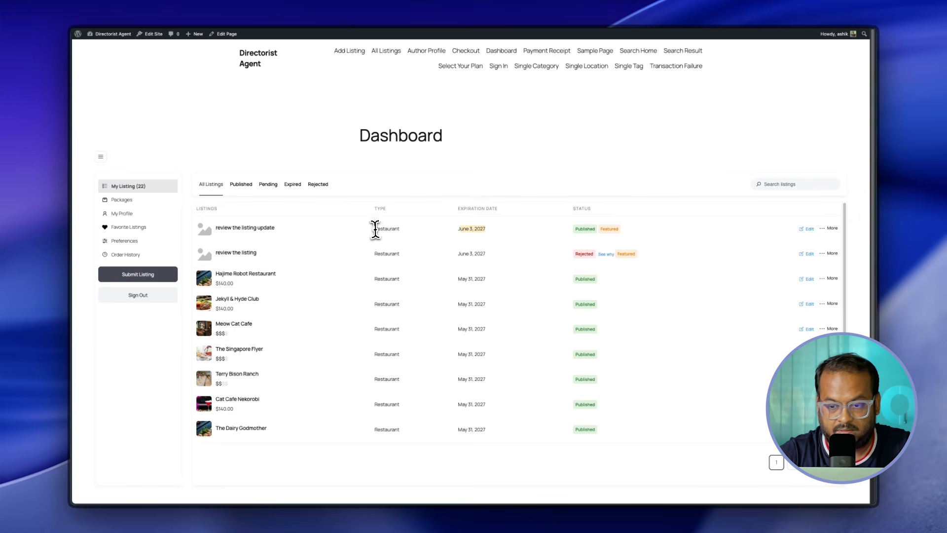
Open the "review the listing update" listing from the Dashboard and examine its badges, author info, and review section.
{"action": "left_click", "coordinate": [257, 230]}
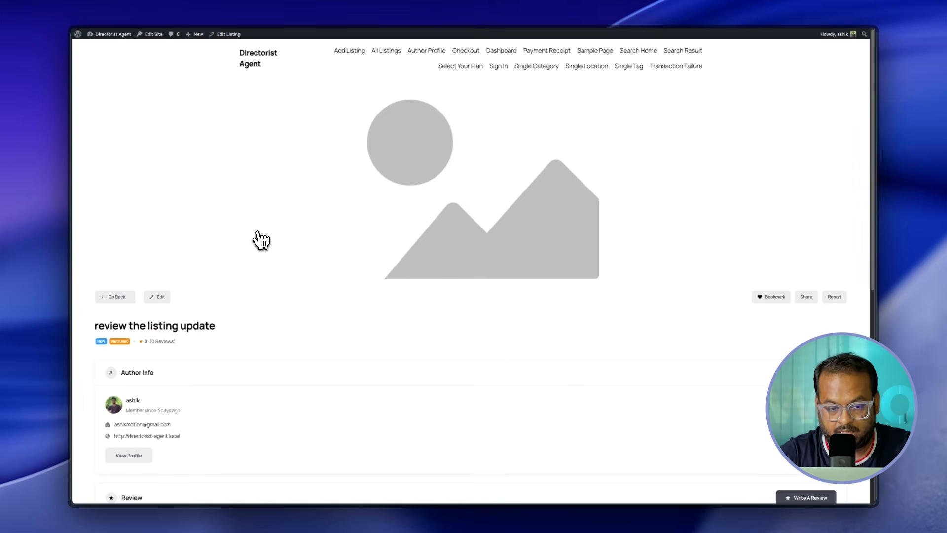
{"action": "scroll", "coordinate": [354, 281], "scroll_direction": "down", "scroll_amount": 7}
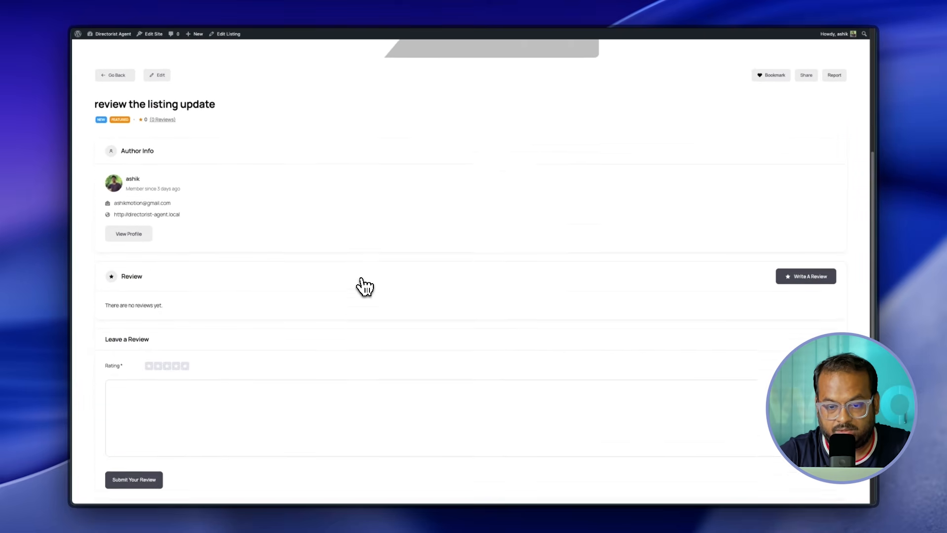
{"action": "scroll", "coordinate": [365, 287], "scroll_direction": "up", "scroll_amount": 6}
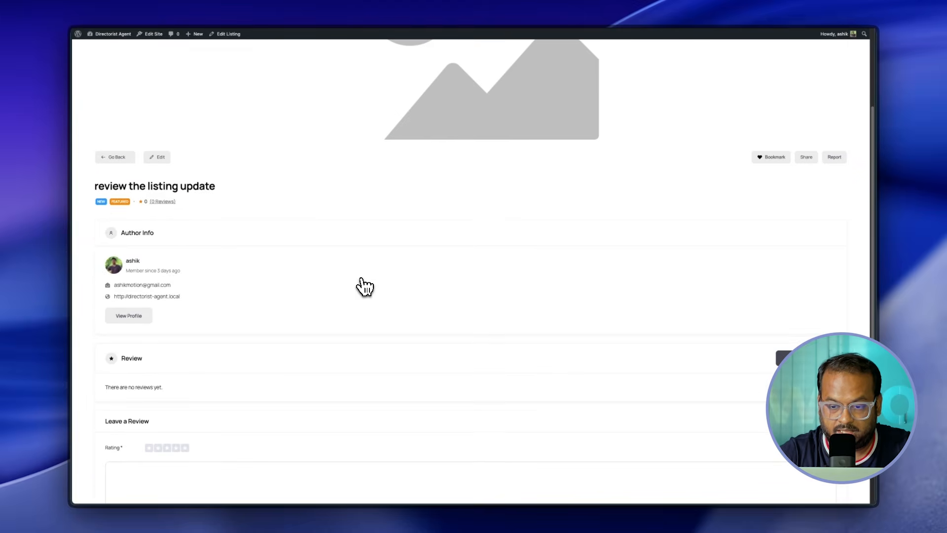
{"action": "scroll", "coordinate": [365, 286], "scroll_direction": "up", "scroll_amount": 1}
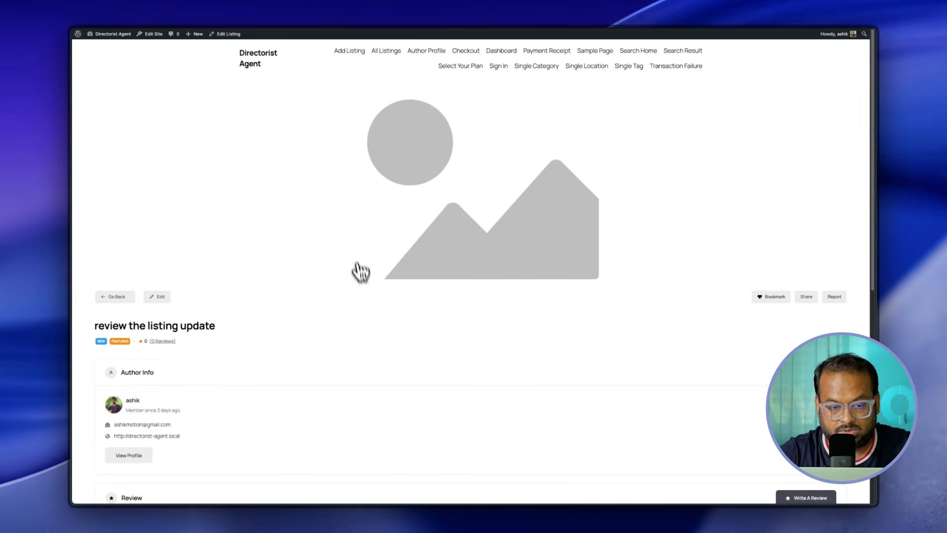
{"action": "scroll", "coordinate": [371, 342], "scroll_direction": "down", "scroll_amount": 3}
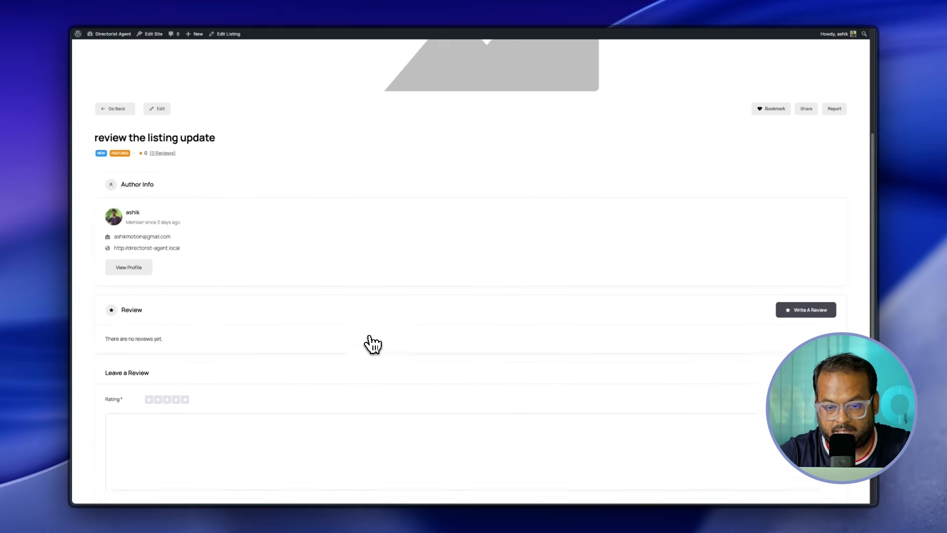
{"action": "scroll", "coordinate": [371, 343], "scroll_direction": "up", "scroll_amount": 3}
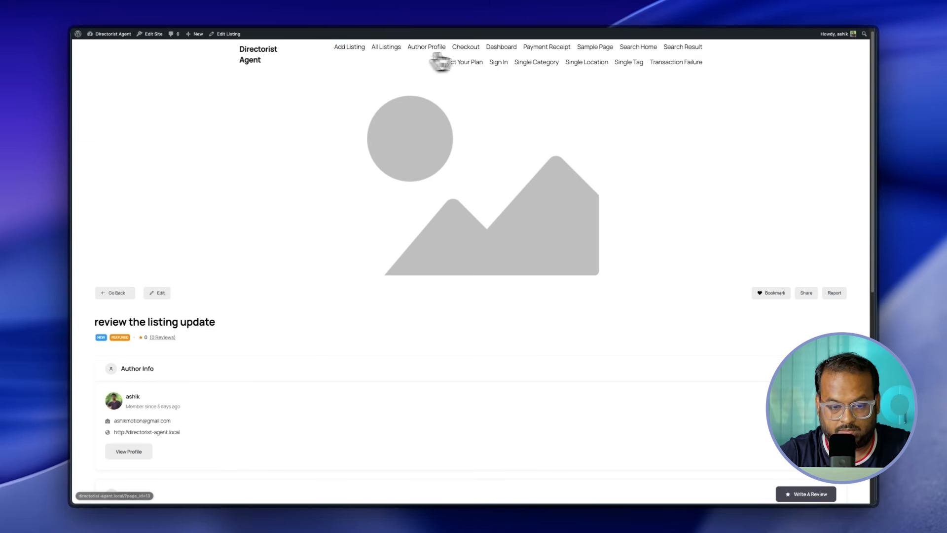
From the Dashboard's packages, switch the active Restaurant package from the Platinum Plan to the Platinum Plus Plan and proceed to checkout.
{"action": "left_click", "coordinate": [504, 47]}
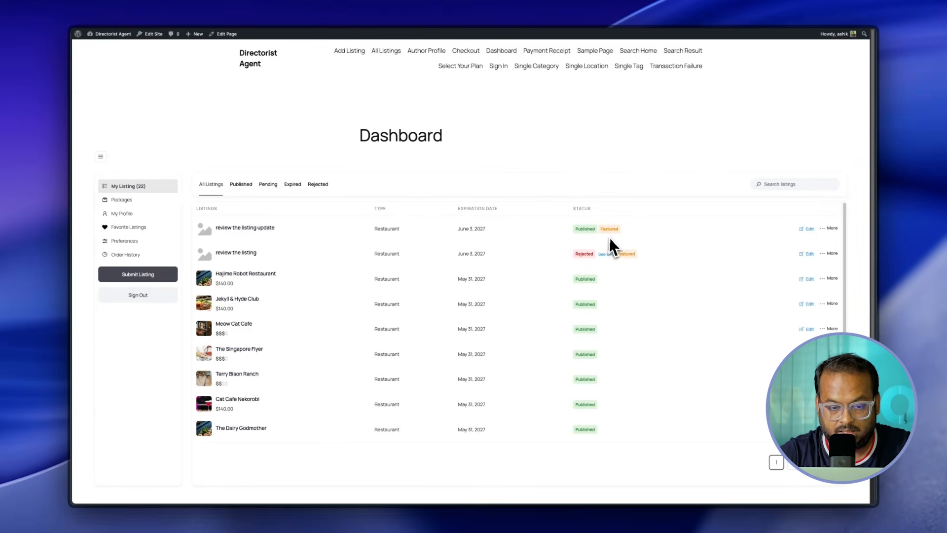
{"action": "left_click", "coordinate": [122, 199]}
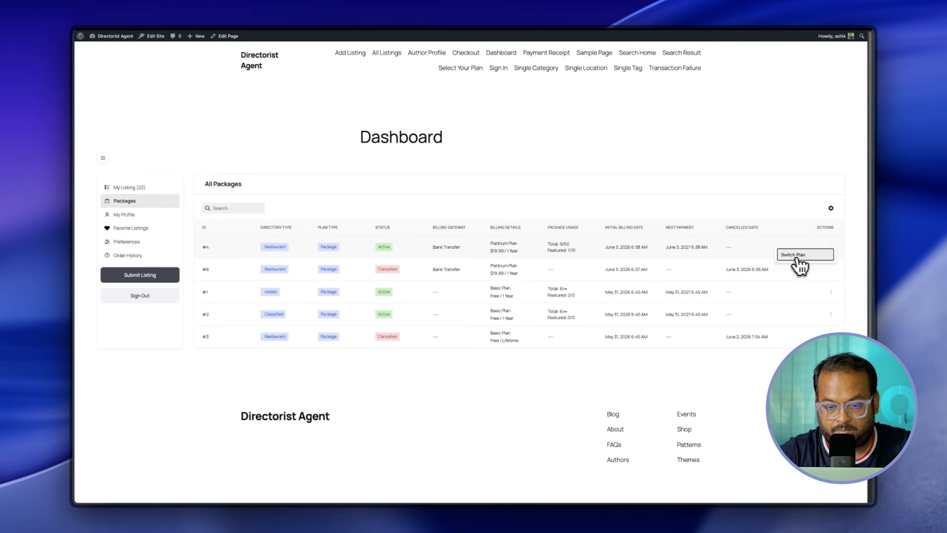
{"action": "left_click", "coordinate": [803, 256]}
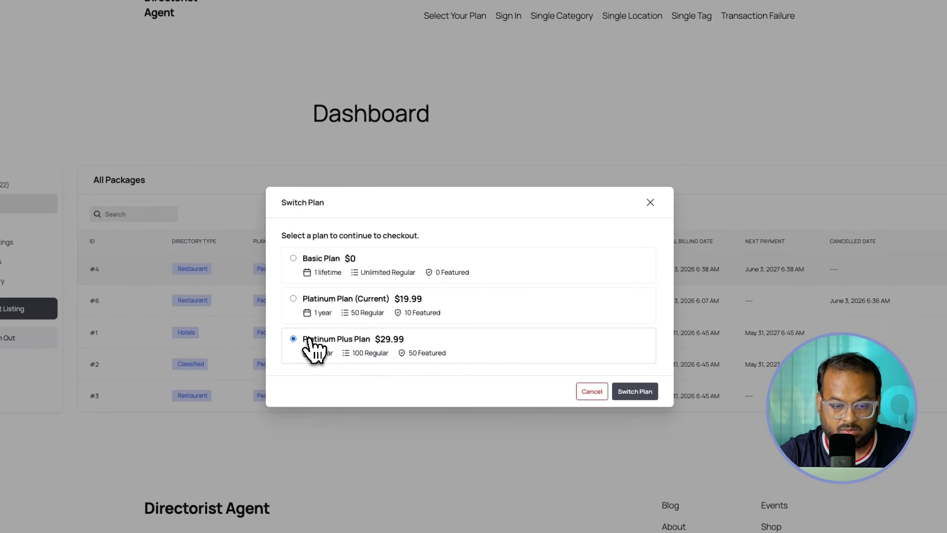
{"action": "left_click", "coordinate": [624, 391]}
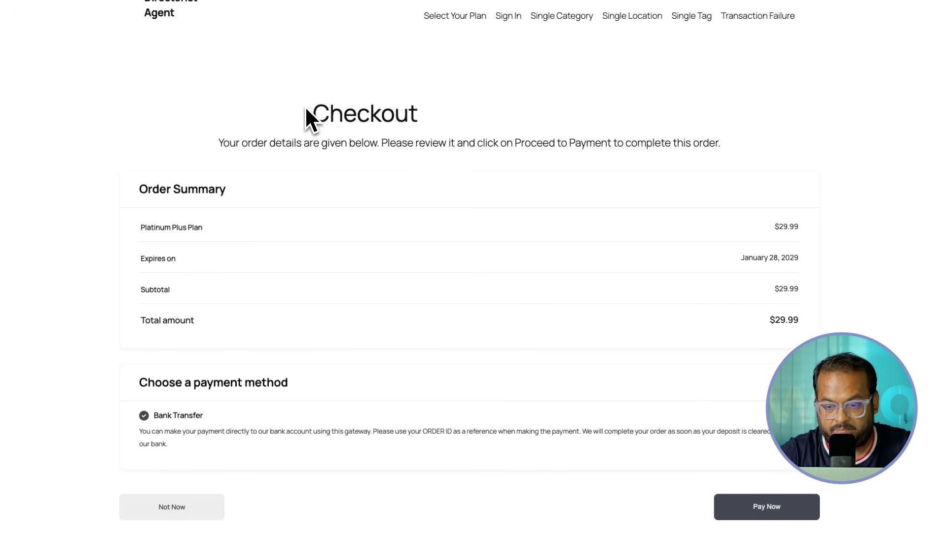
Review the checkout, place the Platinum Plus Plan order with Bank Transfer, and check the Dashboard's packages.
{"action": "left_click_drag", "start_coordinate": [305, 108], "coordinate": [433, 128]}
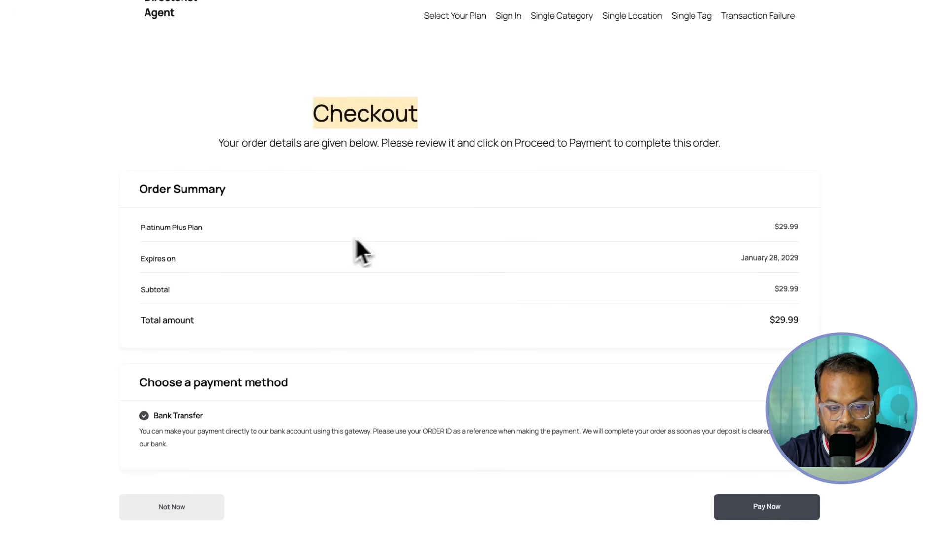
{"action": "left_click", "coordinate": [762, 507]}
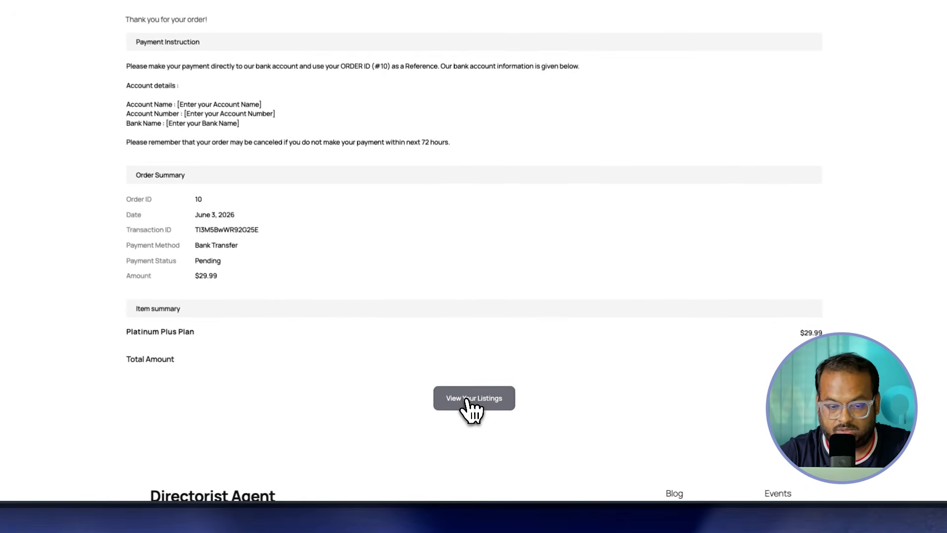
{"action": "left_click", "coordinate": [421, 462]}
{"action": "left_click", "coordinate": [126, 197]}
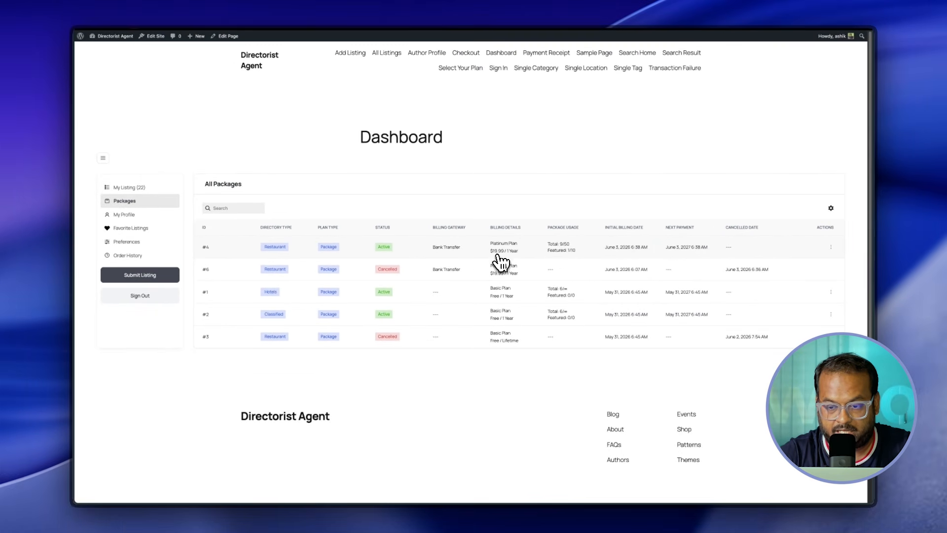
Go to the WordPress admin area and examine the list of all Directorist packages.
{"action": "mouse_move", "coordinate": [110, 36]}
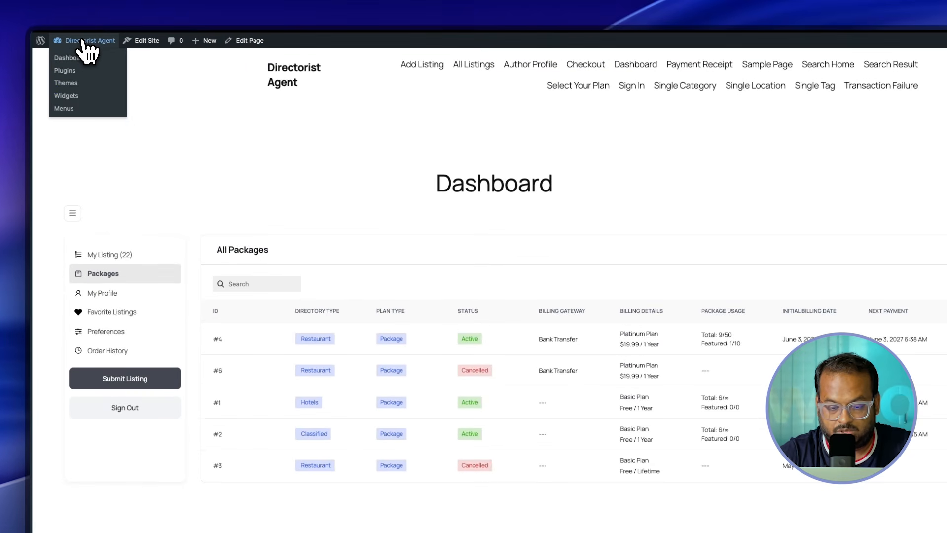
{"action": "left_click", "coordinate": [83, 43]}
{"action": "mouse_move", "coordinate": [112, 105]}
{"action": "left_click", "coordinate": [149, 201]}
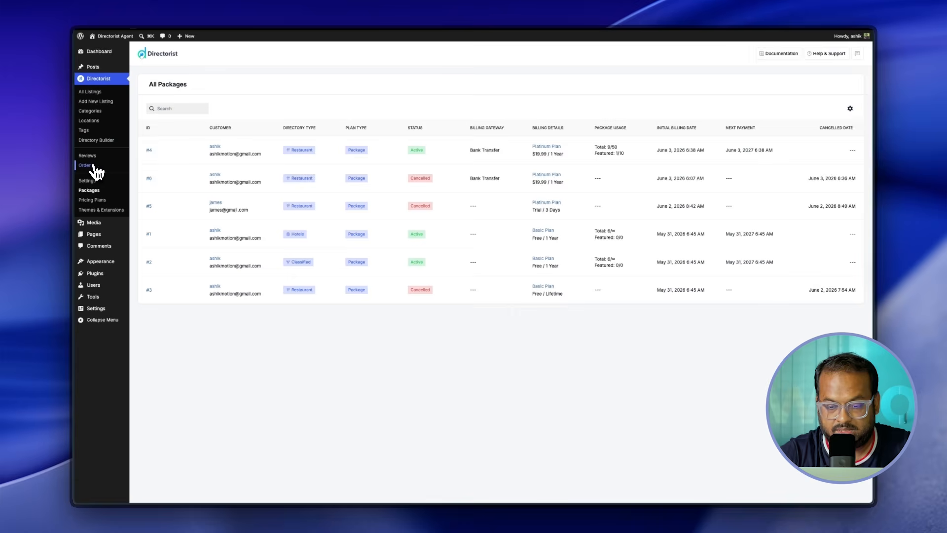
Set the pending Platinum Plus Plan order to Paid and save it, and check the switched package in the live site's Dashboard.
{"action": "left_click", "coordinate": [93, 168]}
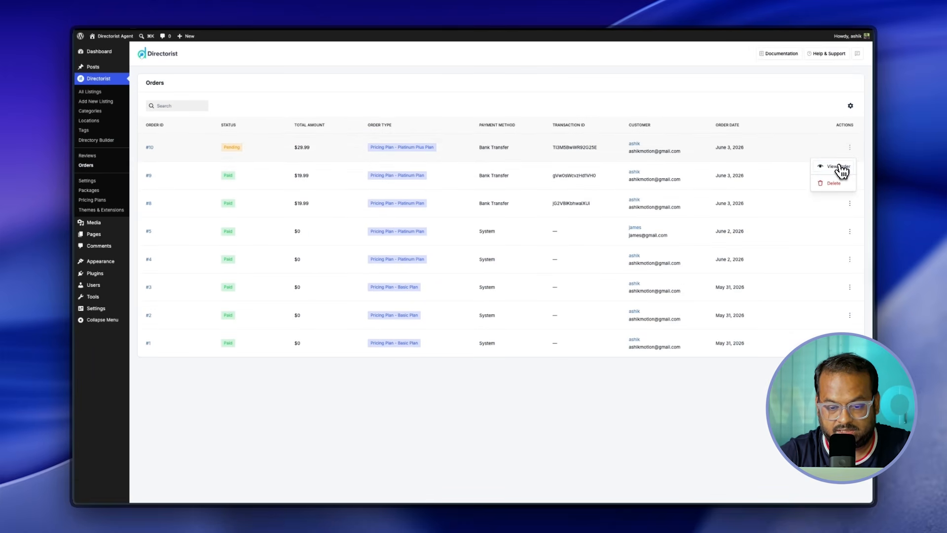
{"action": "left_click", "coordinate": [842, 170]}
{"action": "left_click", "coordinate": [804, 53]}
{"action": "left_click", "coordinate": [801, 141]}
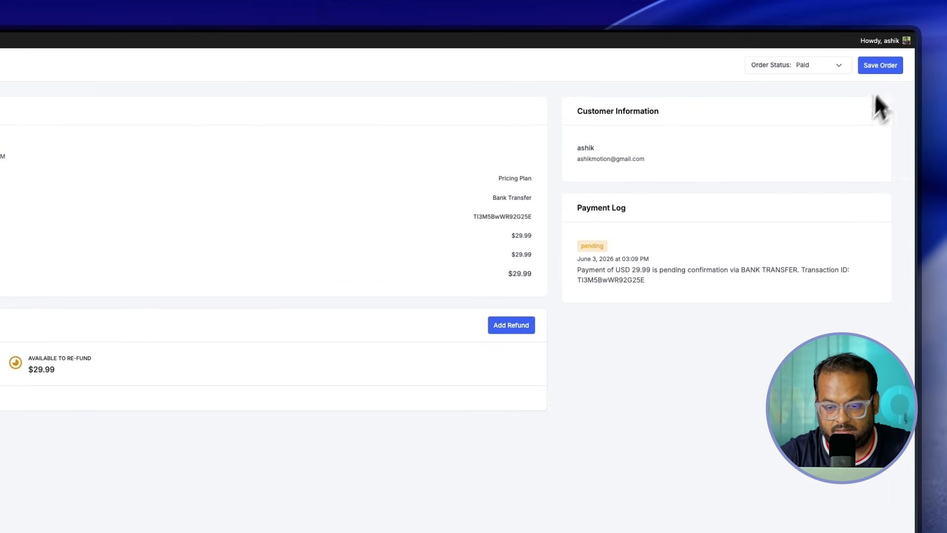
{"action": "left_click", "coordinate": [878, 67]}
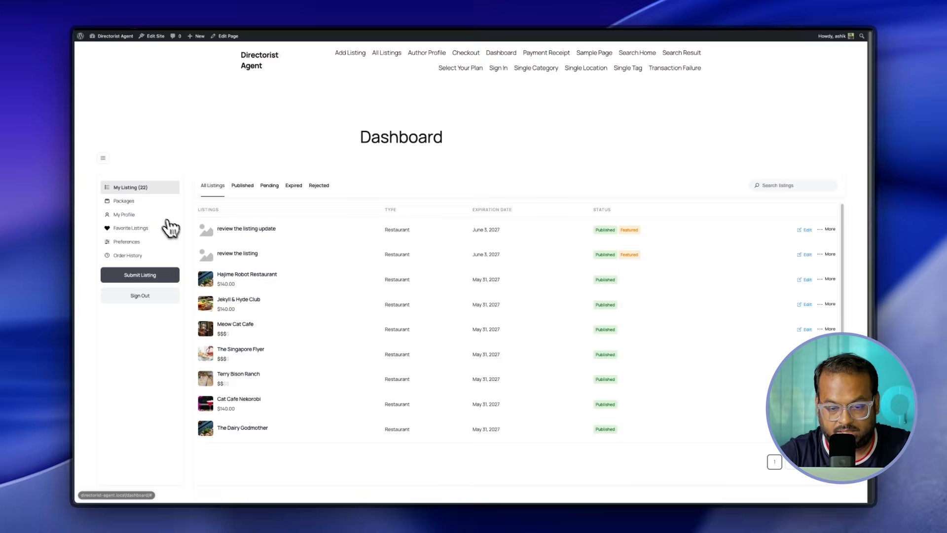
{"action": "left_click", "coordinate": [125, 203]}
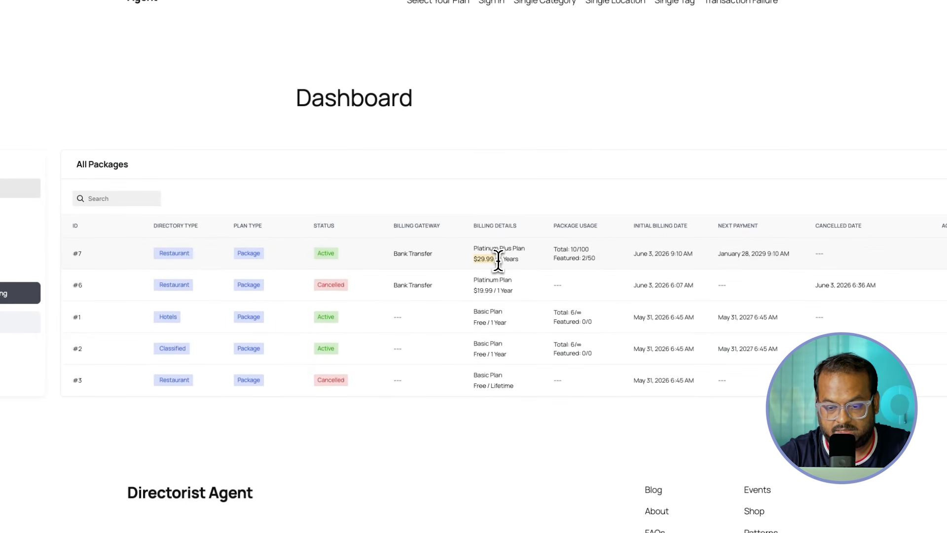
Return to Directorist's orders in the admin area and open the details of the paid Platinum Plus Plan order.
{"action": "mouse_move", "coordinate": [94, 34]}
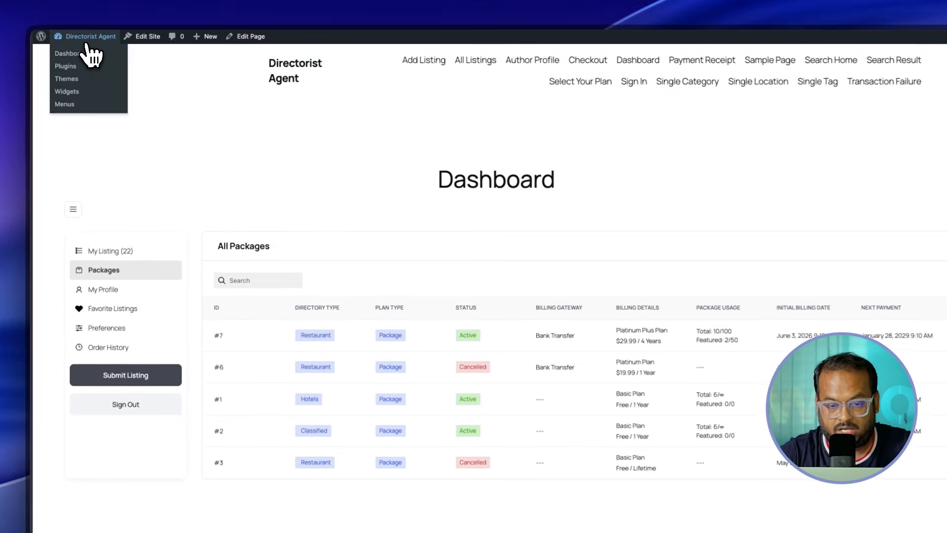
{"action": "left_click", "coordinate": [90, 54]}
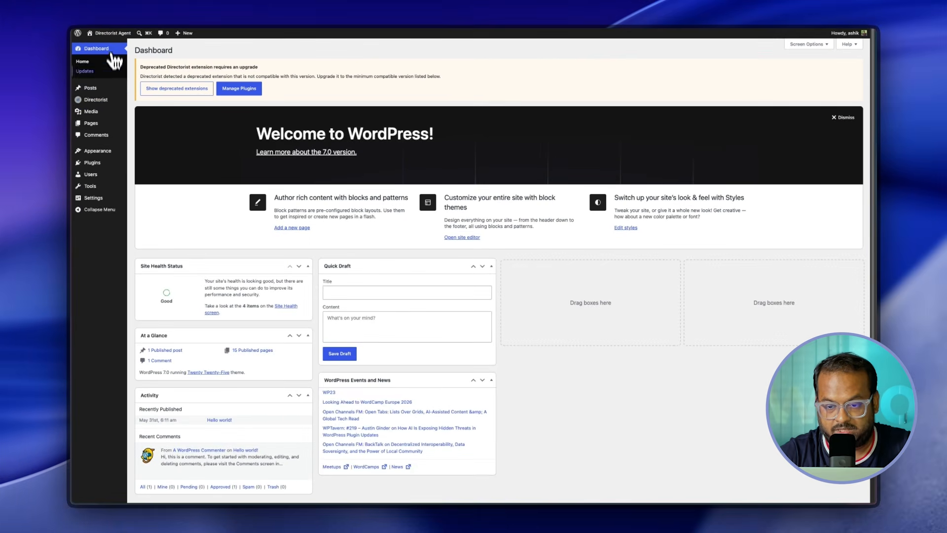
{"action": "mouse_move", "coordinate": [99, 100]}
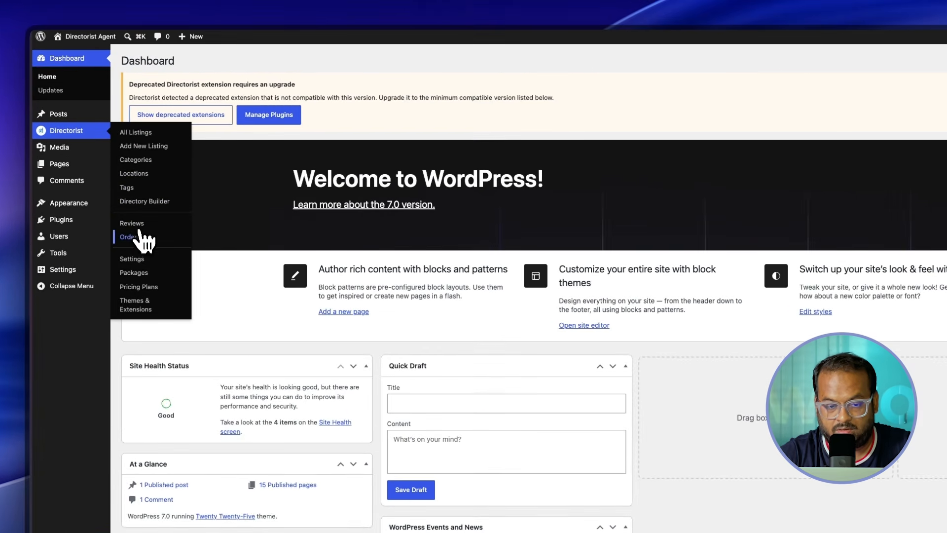
{"action": "left_click", "coordinate": [131, 236]}
{"action": "left_click", "coordinate": [854, 149]}
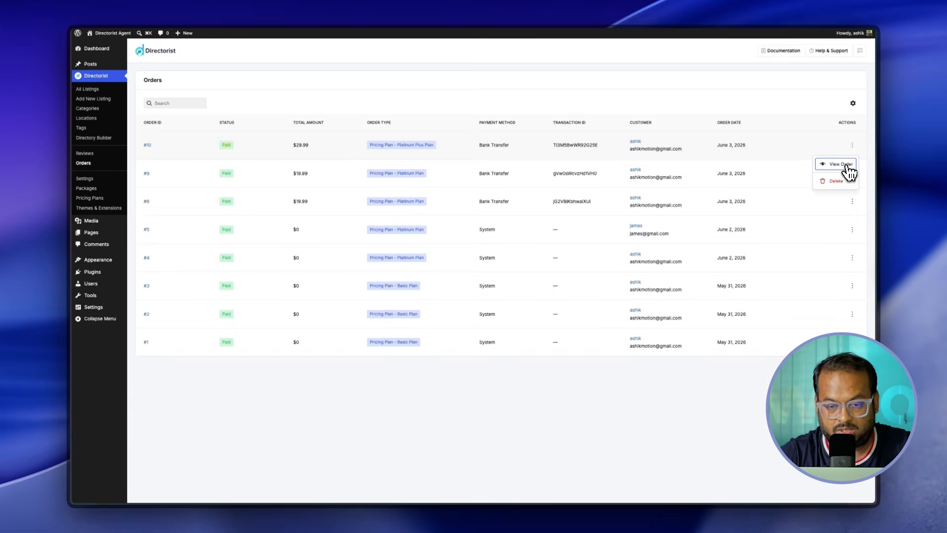
{"action": "left_click", "coordinate": [844, 168]}
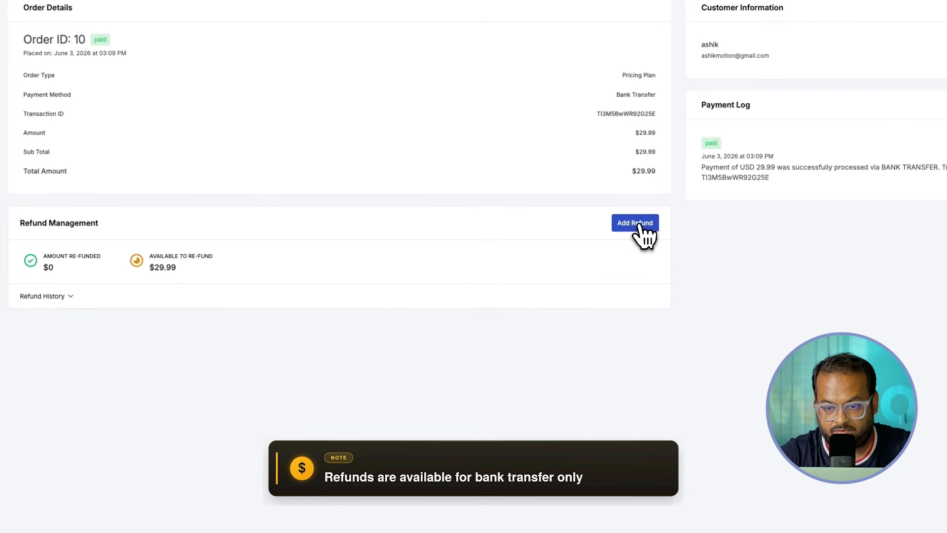
Create a refund for the Platinum Plus Plan order with amount 10, reason "No Reason", and status Paid.
{"action": "left_click", "coordinate": [623, 230]}
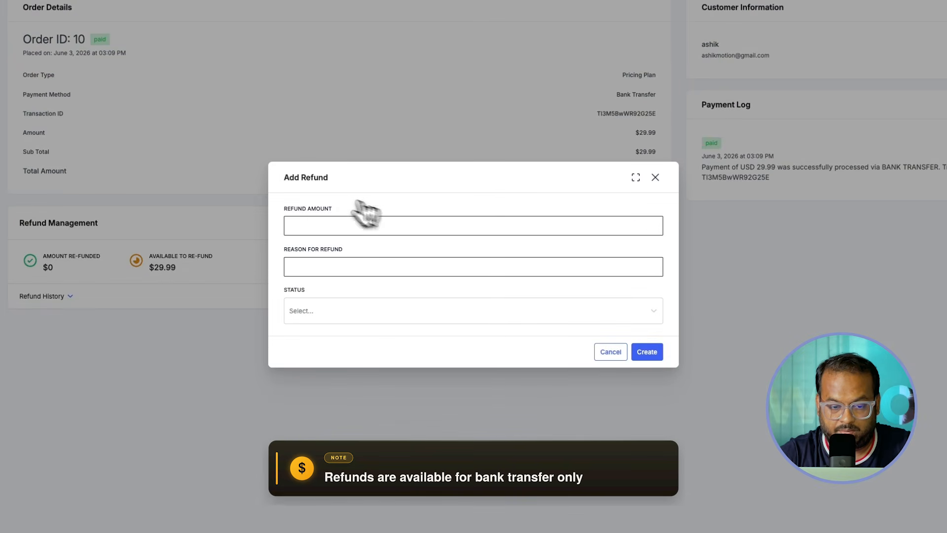
{"action": "left_click", "coordinate": [303, 228]}
{"action": "type", "text": "10"}
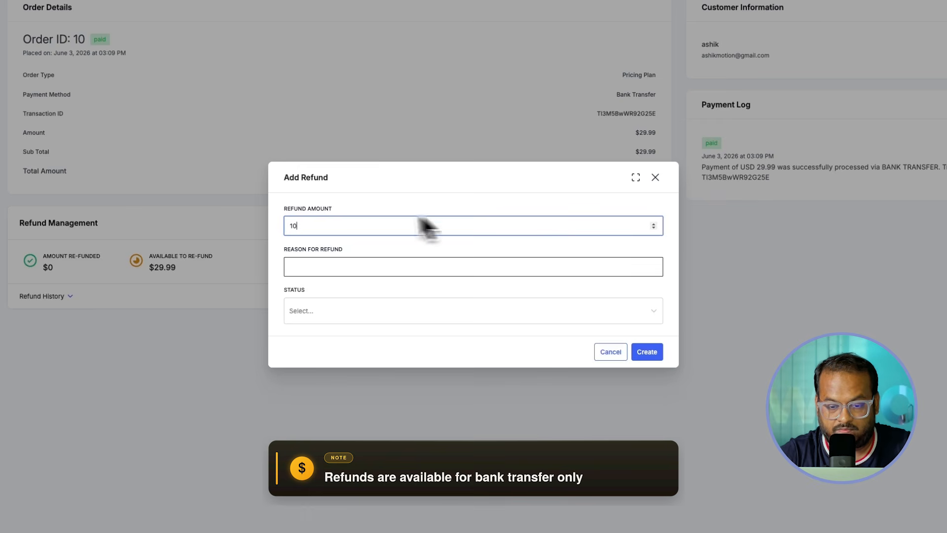
{"action": "left_click", "coordinate": [319, 267]}
{"action": "type", "text": "No Reason"}
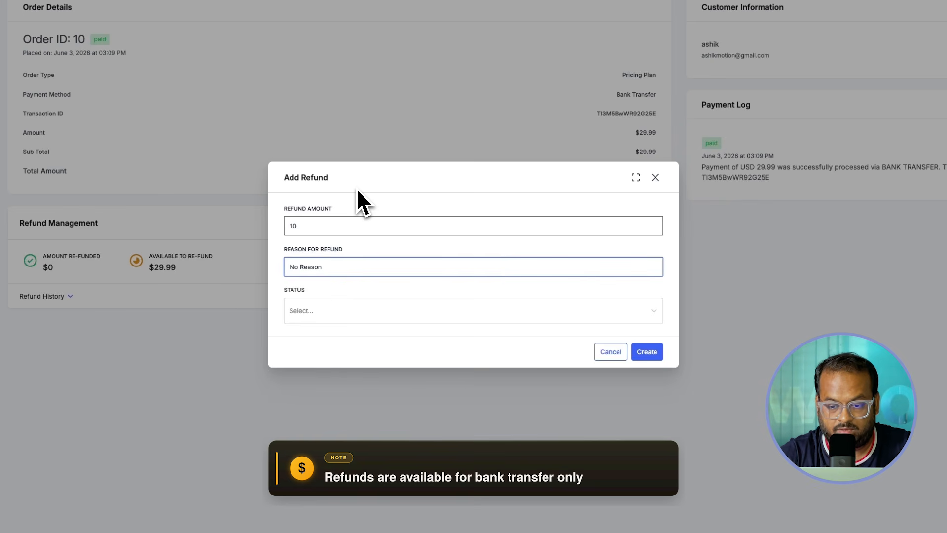
{"action": "left_click", "coordinate": [316, 311]}
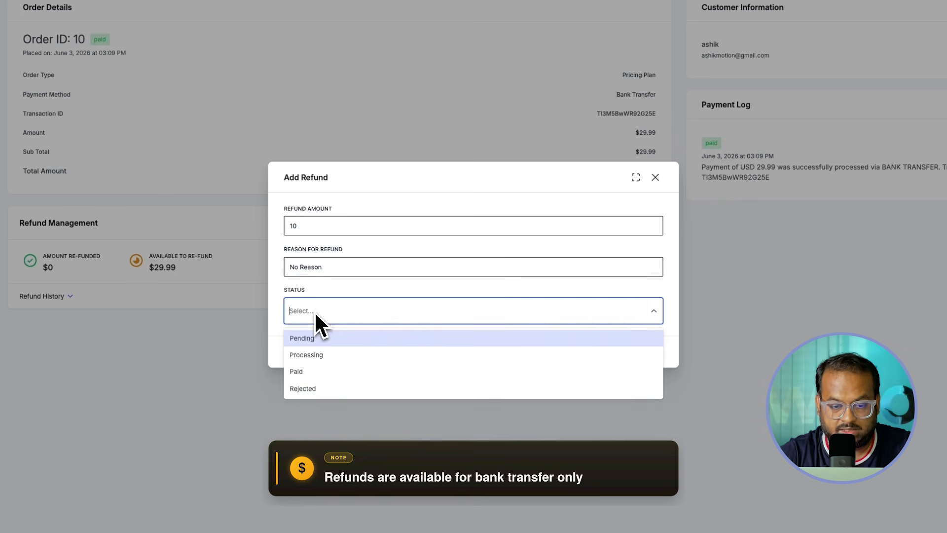
{"action": "left_click", "coordinate": [304, 374]}
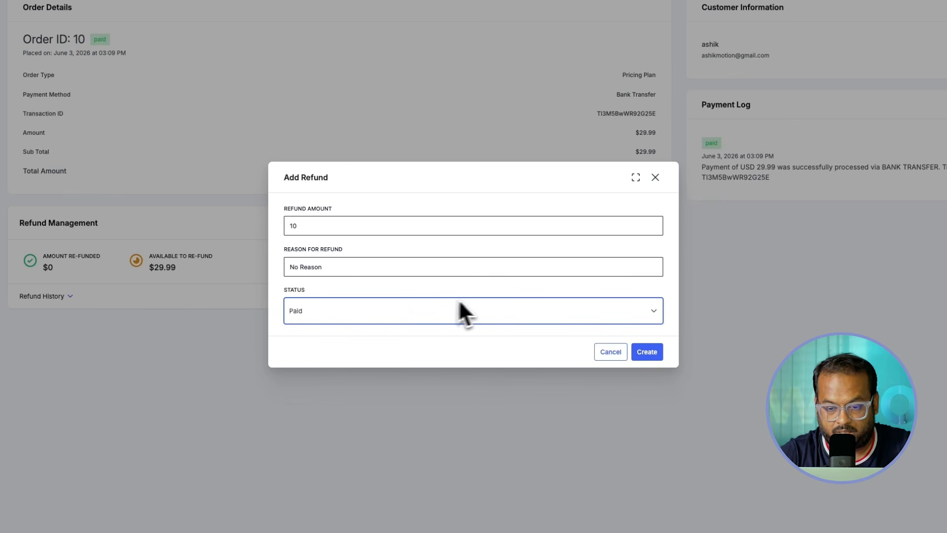
{"action": "left_click", "coordinate": [647, 352]}
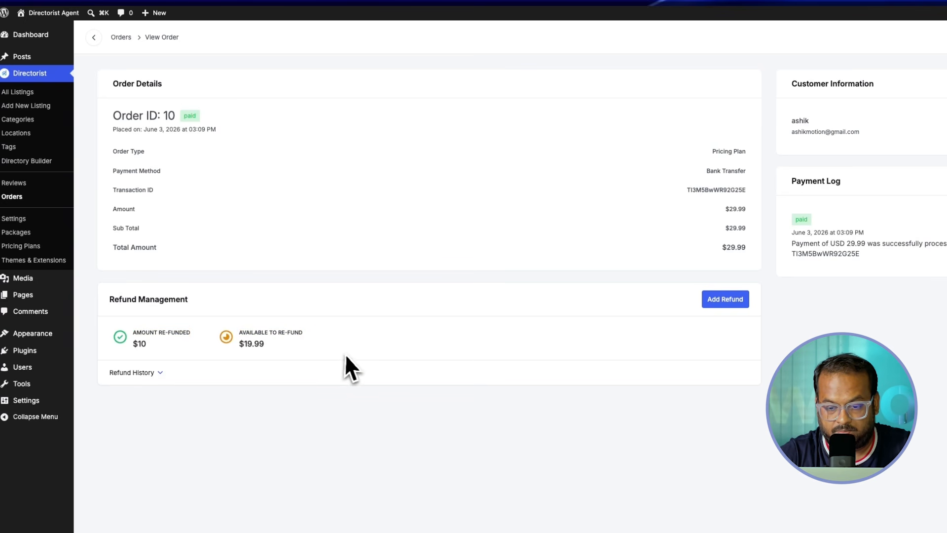
Examine the order's refund history and the actions available for the refund, and save the order.
{"action": "left_click", "coordinate": [158, 379]}
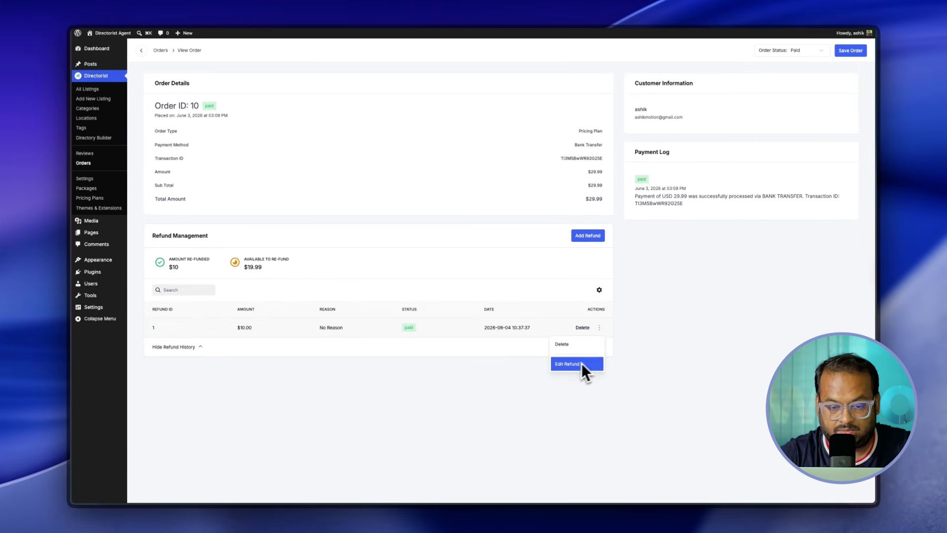
{"action": "left_click", "coordinate": [539, 304]}
{"action": "left_click", "coordinate": [851, 51]}
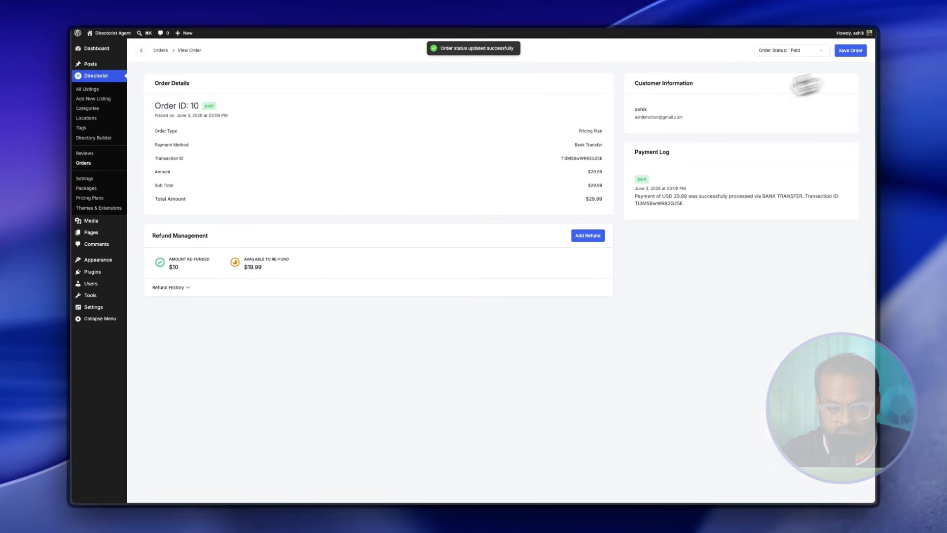